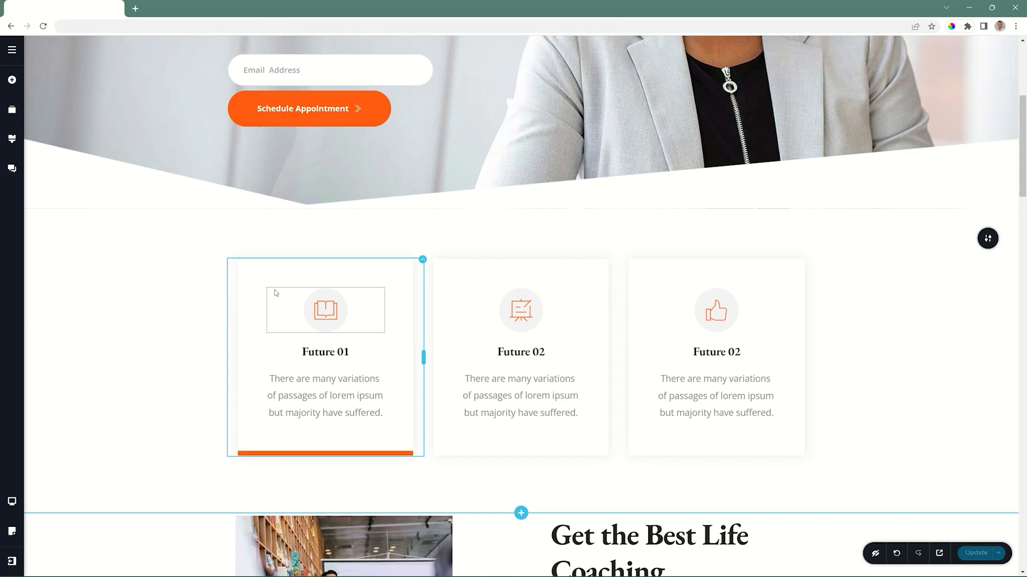
Apply the Zoom entrance effect to the Future 01 column after trying Bounce and Fade
{"action": "left_click", "coordinate": [423, 261]}
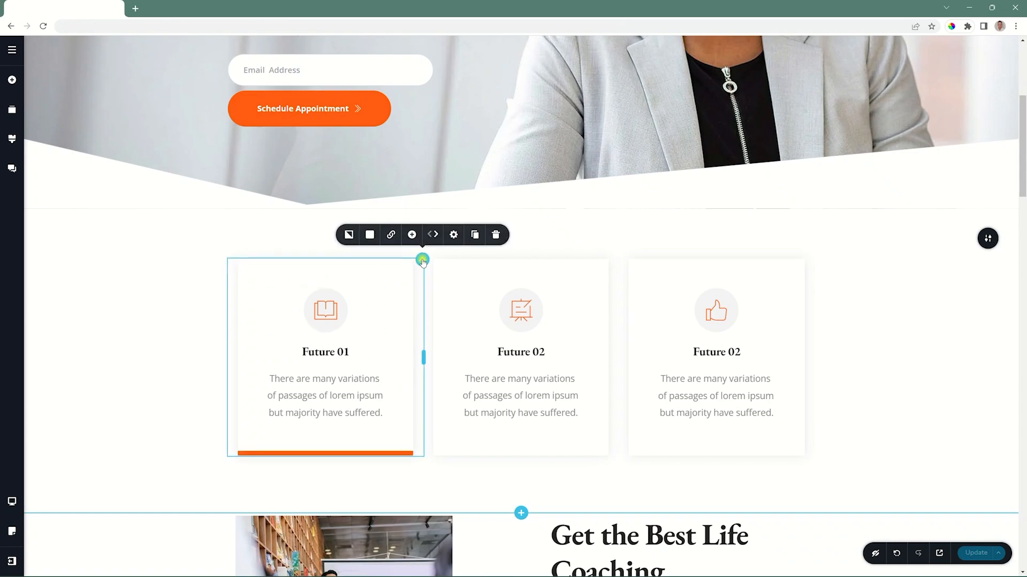
{"action": "left_click", "coordinate": [453, 234]}
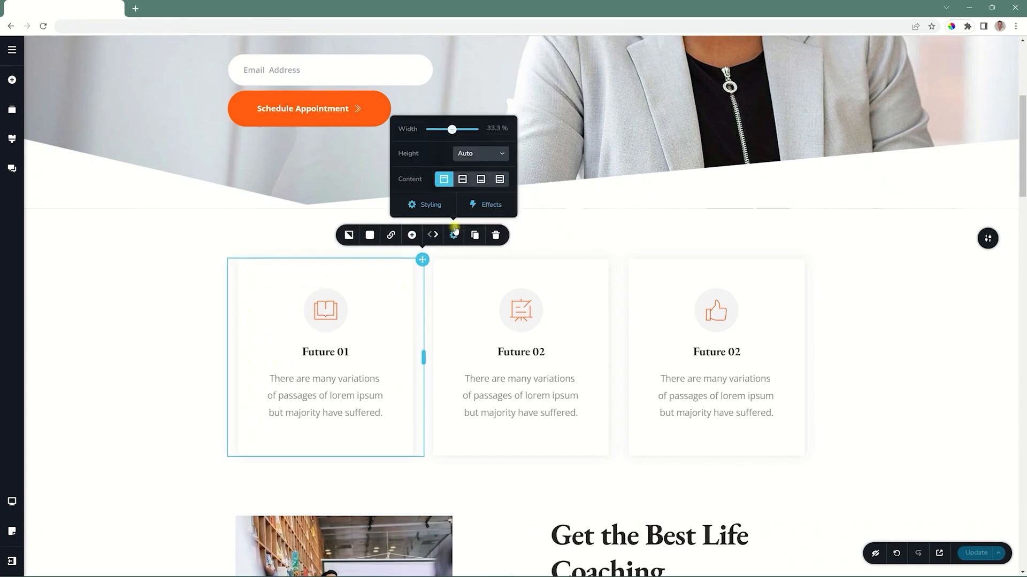
{"action": "left_click", "coordinate": [491, 206]}
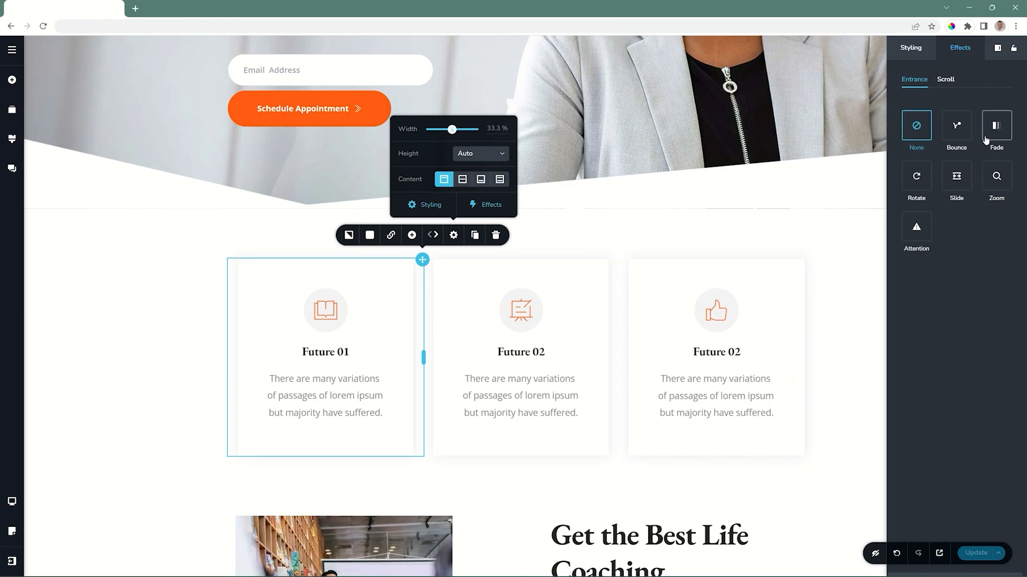
{"action": "left_click", "coordinate": [958, 136]}
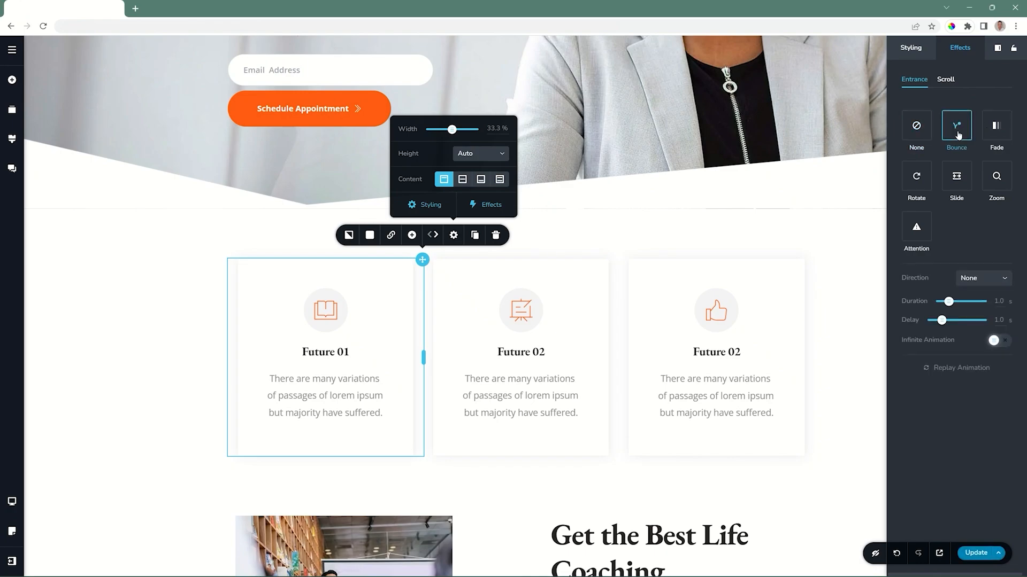
{"action": "left_click", "coordinate": [1001, 132]}
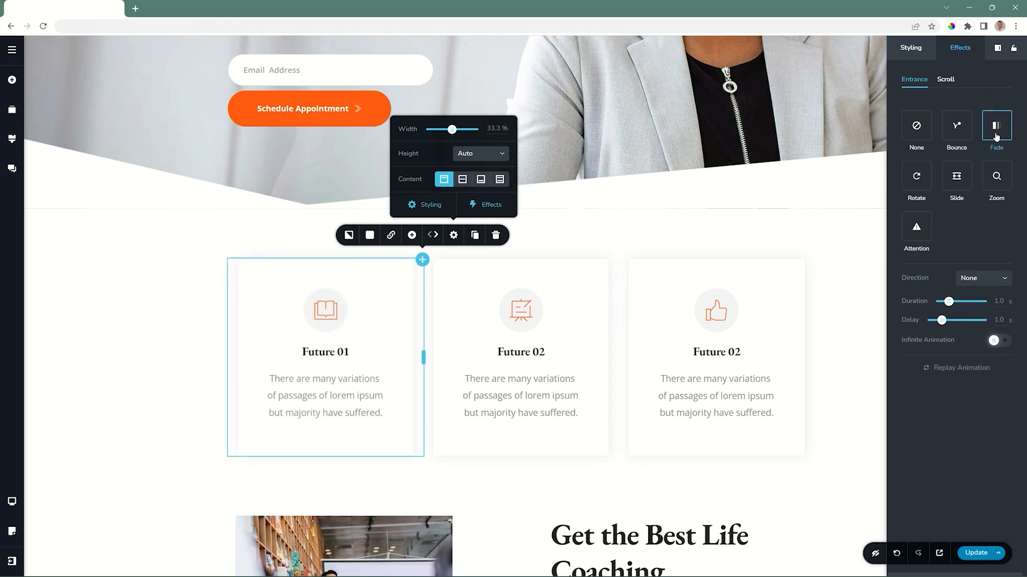
{"action": "left_click", "coordinate": [996, 181]}
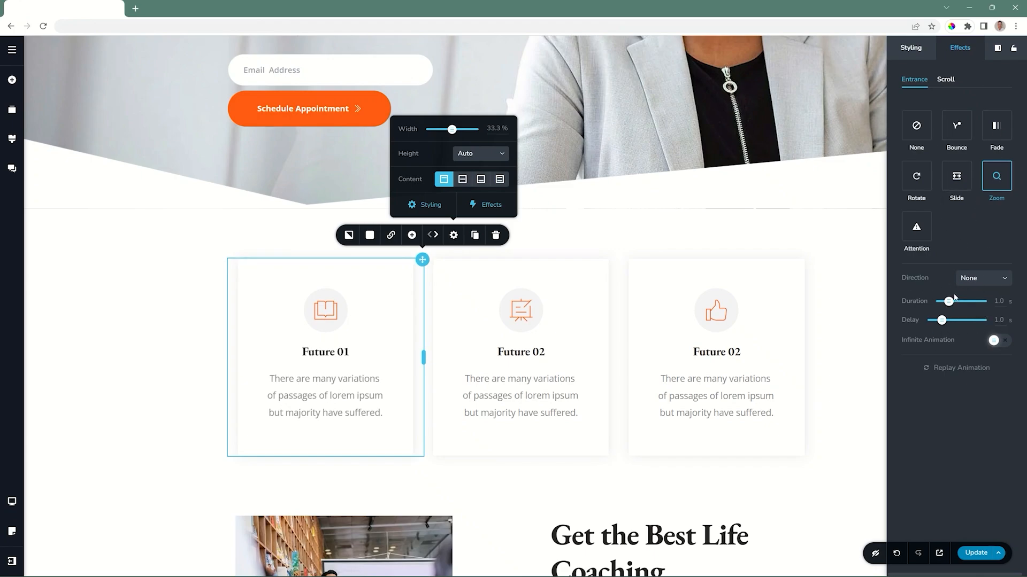
Set the zoom animation's direction to Down, duration to 2.4 s and delay to 1.5 s, and replay the animation
{"action": "left_click", "coordinate": [991, 282]}
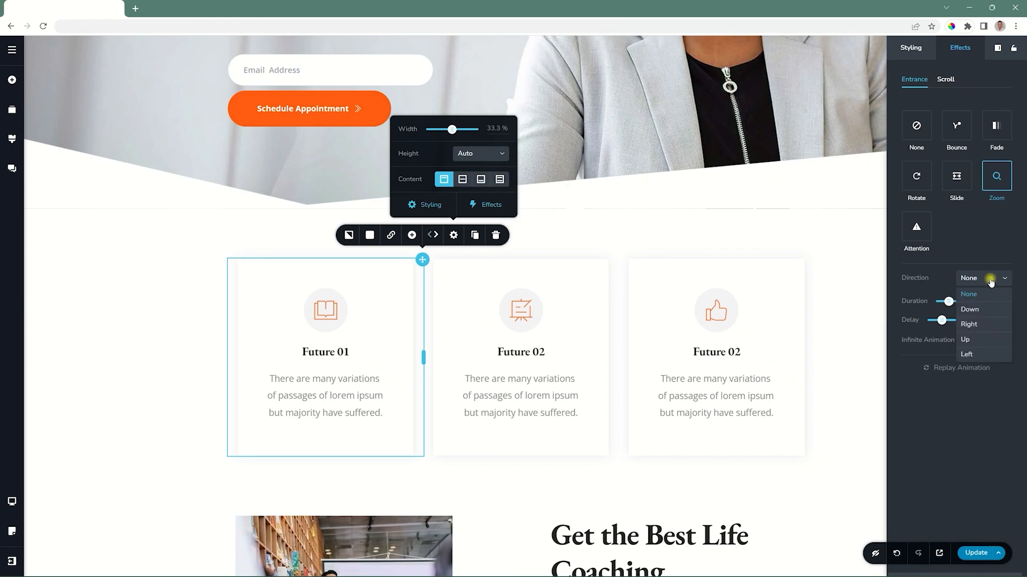
{"action": "left_click", "coordinate": [971, 308]}
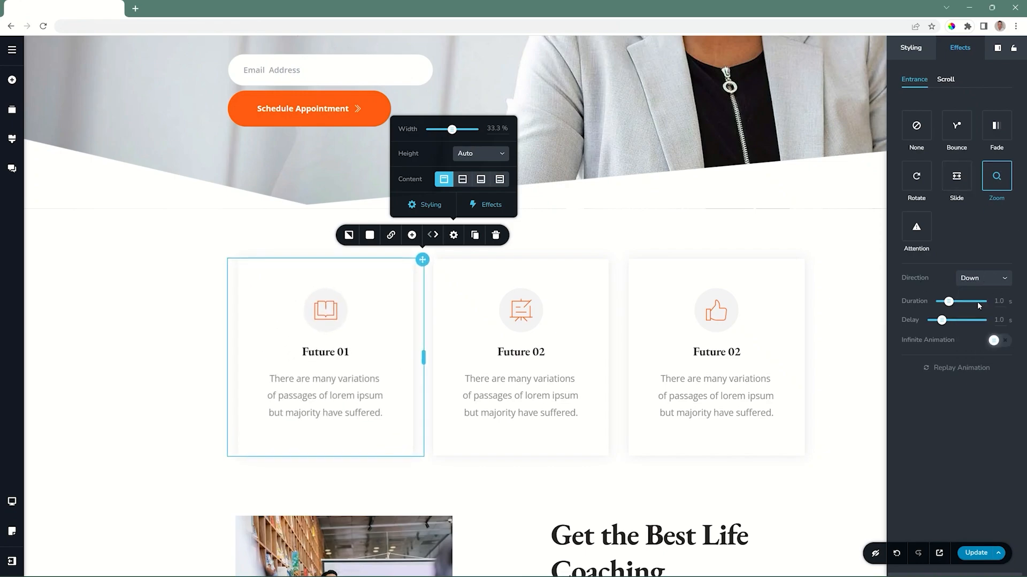
{"action": "left_click_drag", "start_coordinate": [948, 303], "coordinate": [957, 301]}
{"action": "left_click_drag", "start_coordinate": [941, 319], "coordinate": [932, 320]}
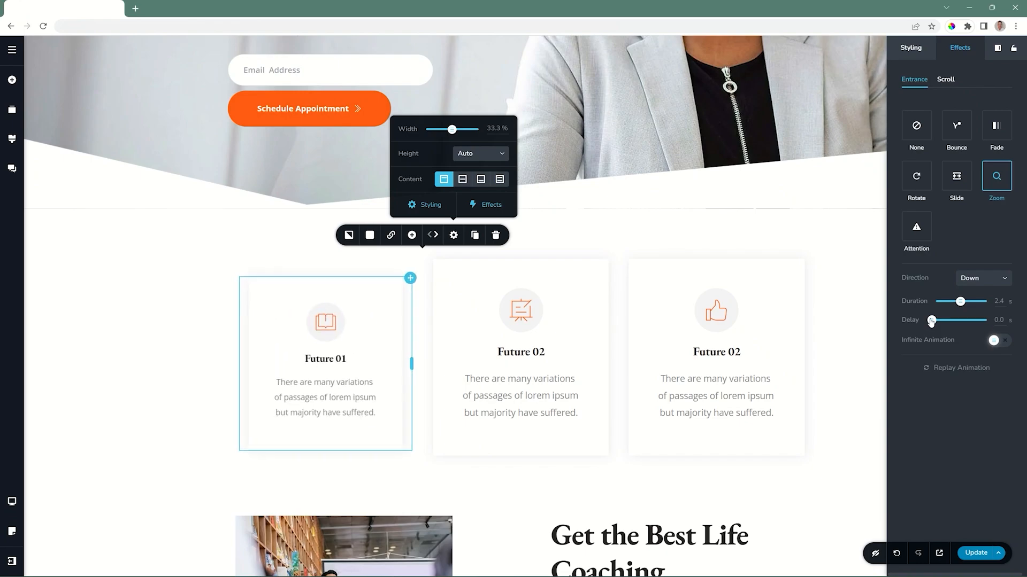
{"action": "left_click_drag", "start_coordinate": [931, 319], "coordinate": [947, 320]}
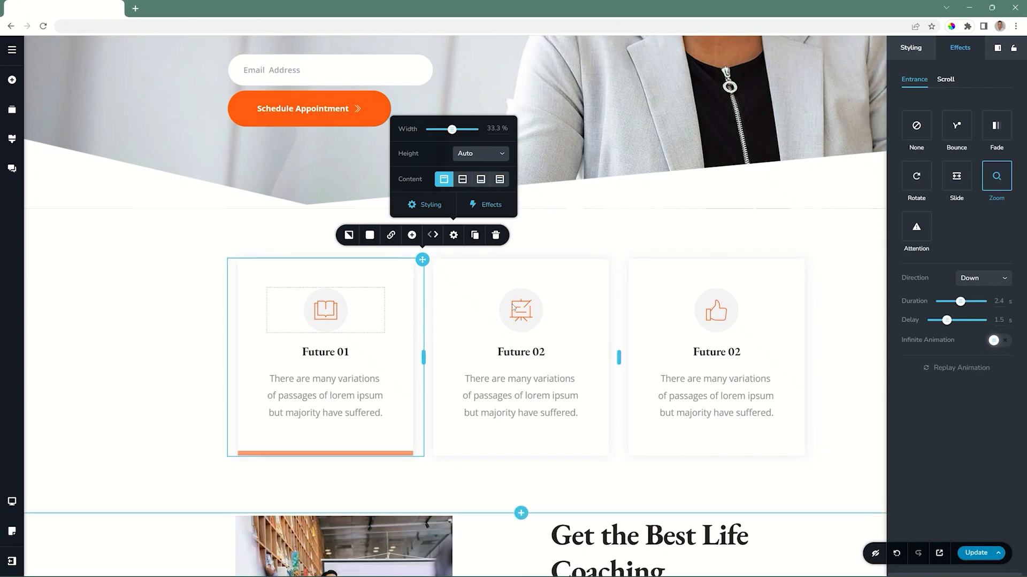
{"action": "left_click", "coordinate": [951, 369]}
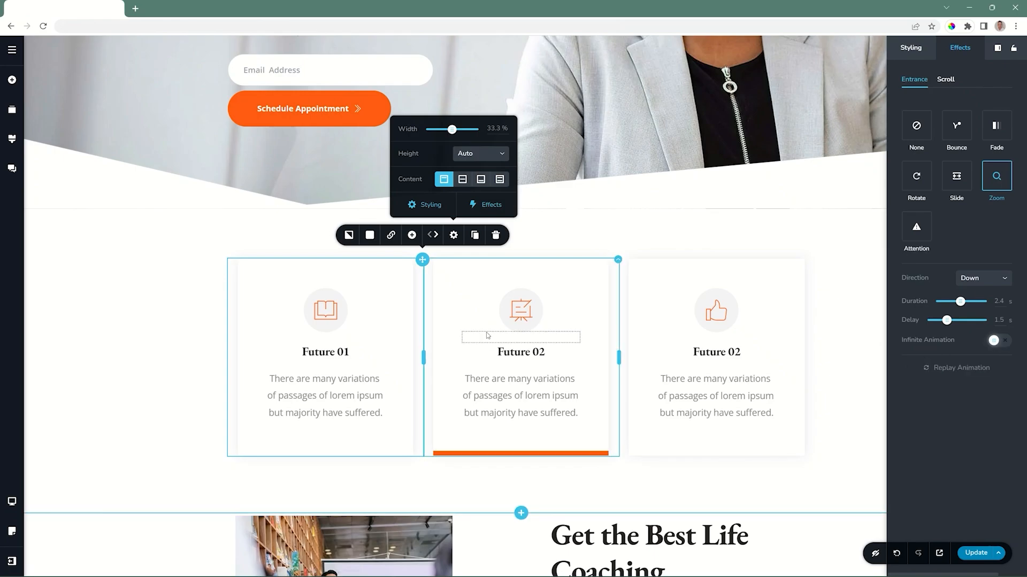
Set the Future 01 column's entrance effect to None in the Tablet view, and return to the Desktop view
{"action": "left_click", "coordinate": [13, 500]}
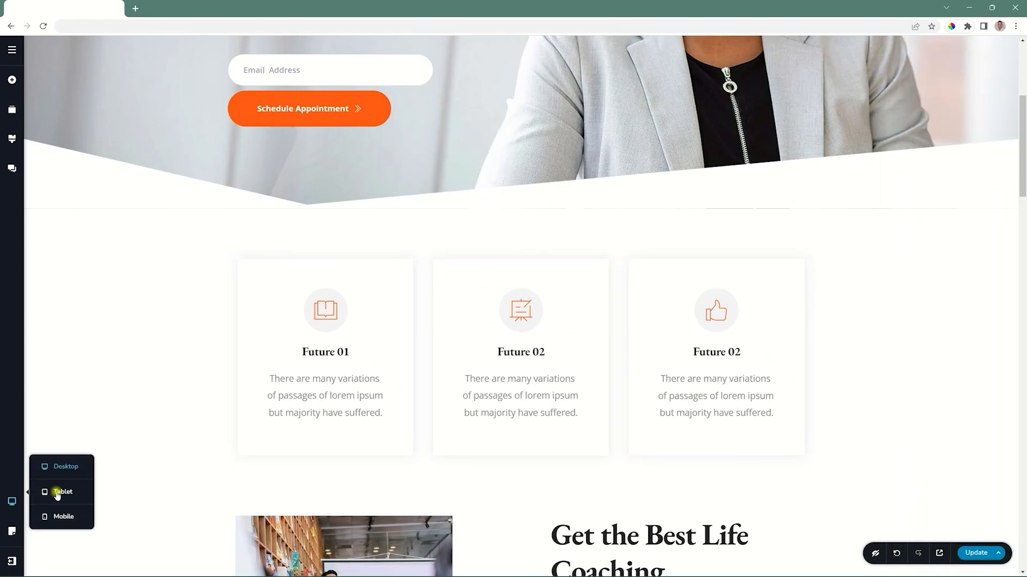
{"action": "left_click", "coordinate": [58, 492]}
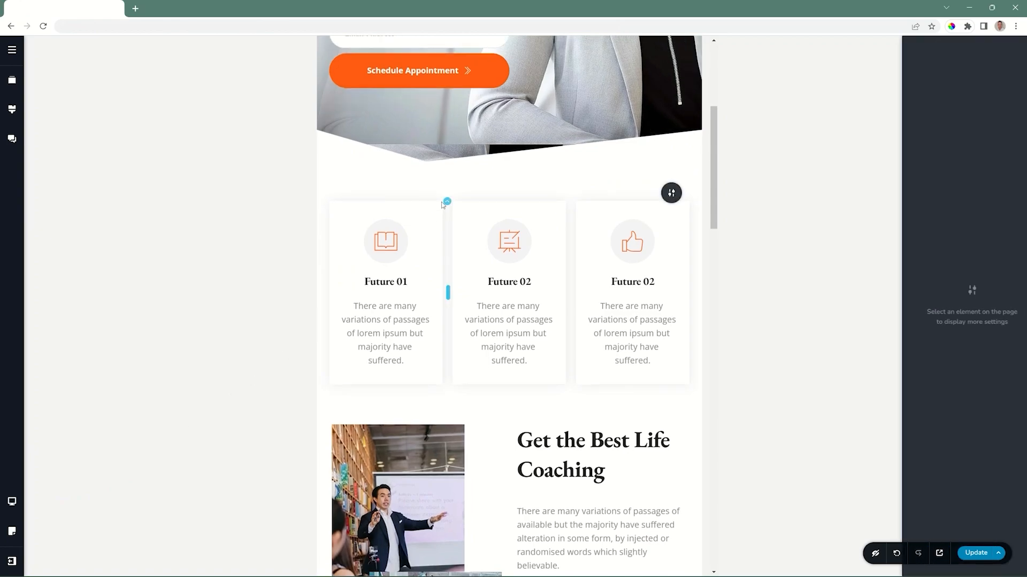
{"action": "left_click", "coordinate": [447, 203]}
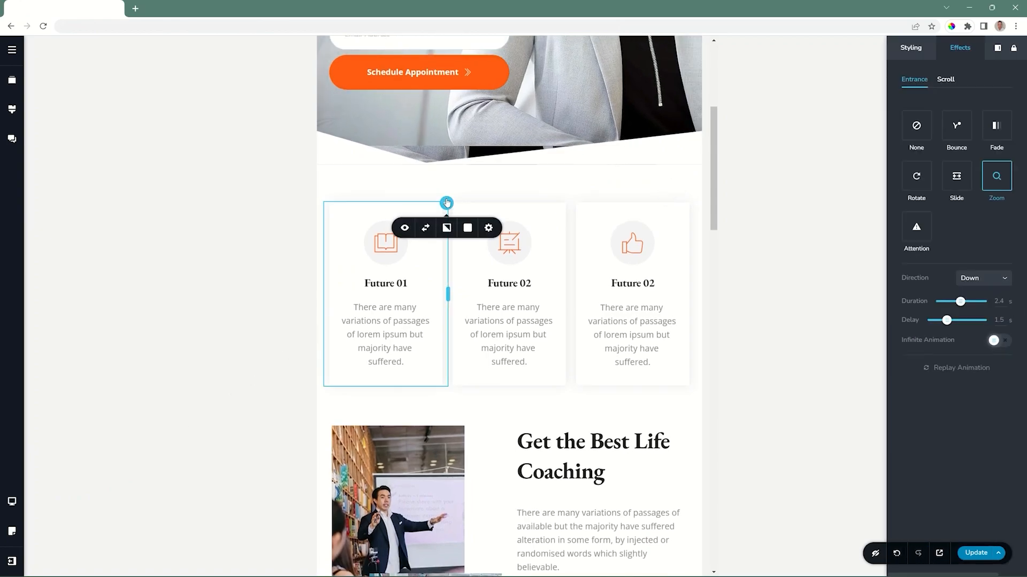
{"action": "left_click", "coordinate": [917, 129]}
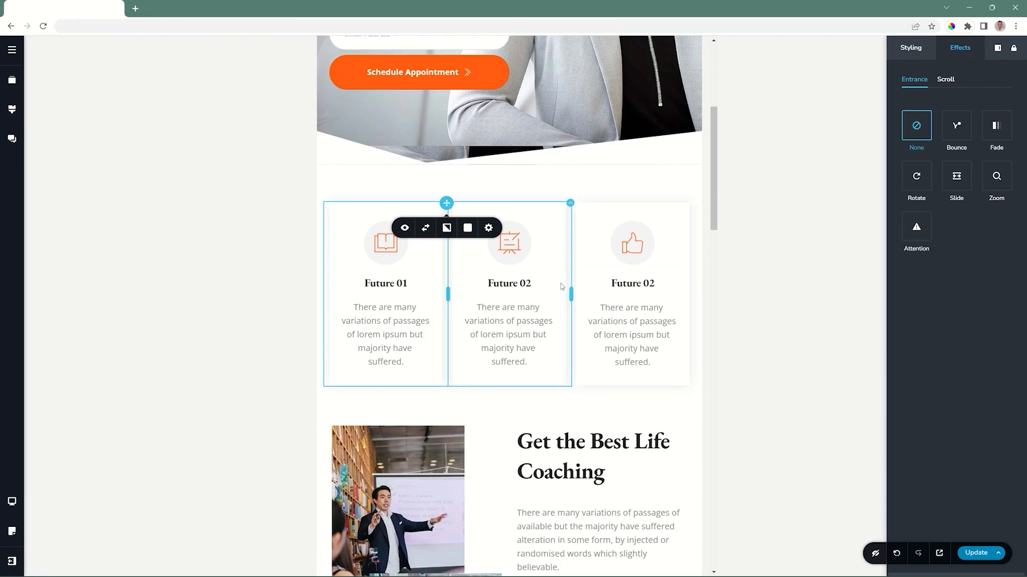
{"action": "left_click", "coordinate": [12, 501]}
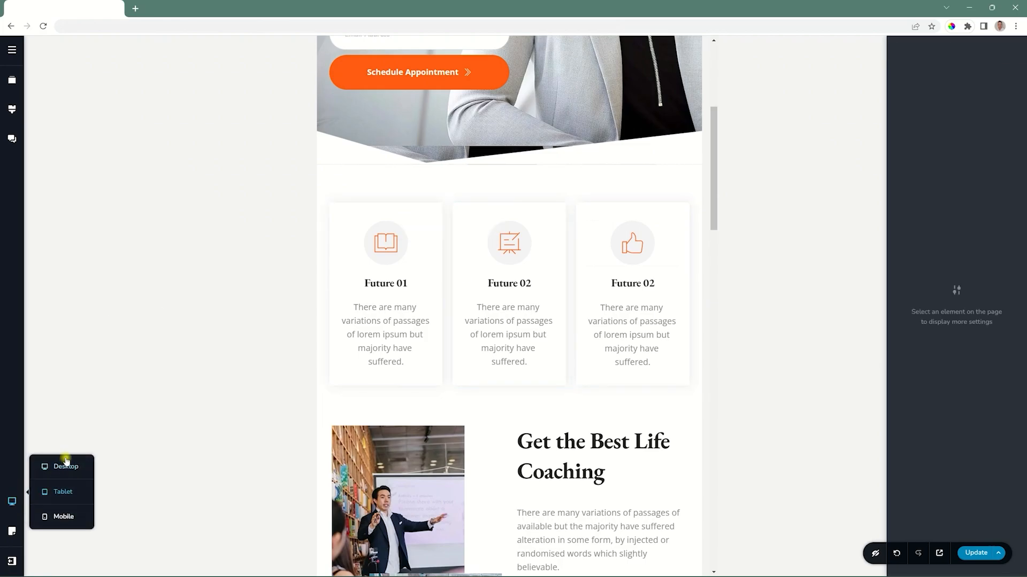
{"action": "left_click", "coordinate": [66, 465]}
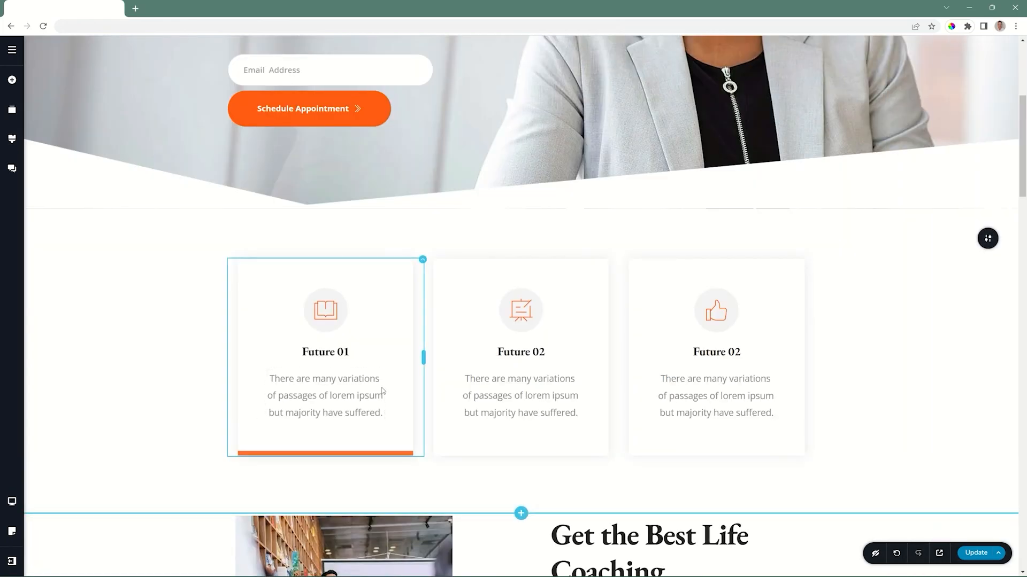
Enable the Rotate scroll effect on the third column, the one with the thumbs-up icon
{"action": "left_click", "coordinate": [805, 267]}
{"action": "left_click", "coordinate": [847, 235]}
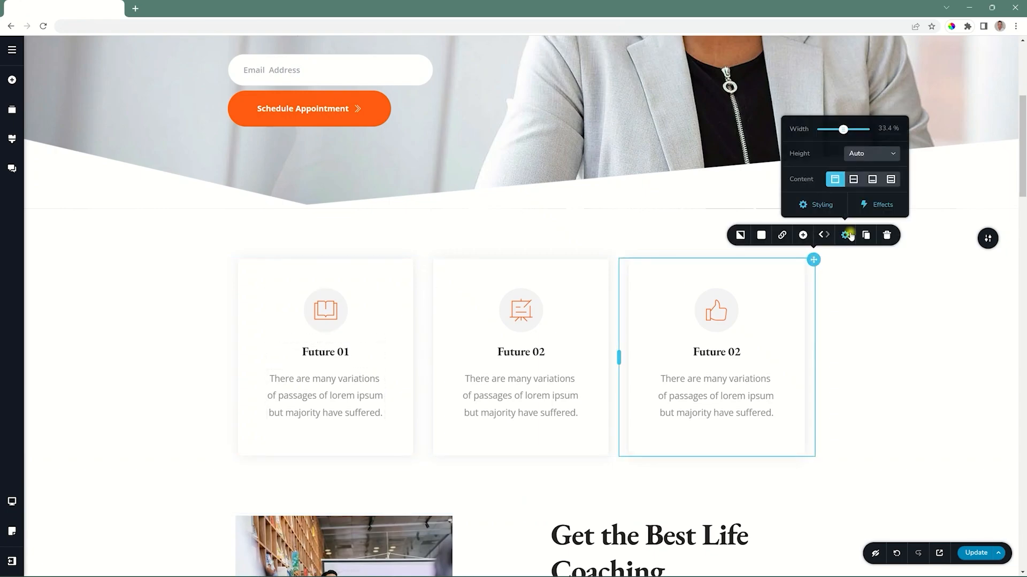
{"action": "left_click", "coordinate": [875, 205]}
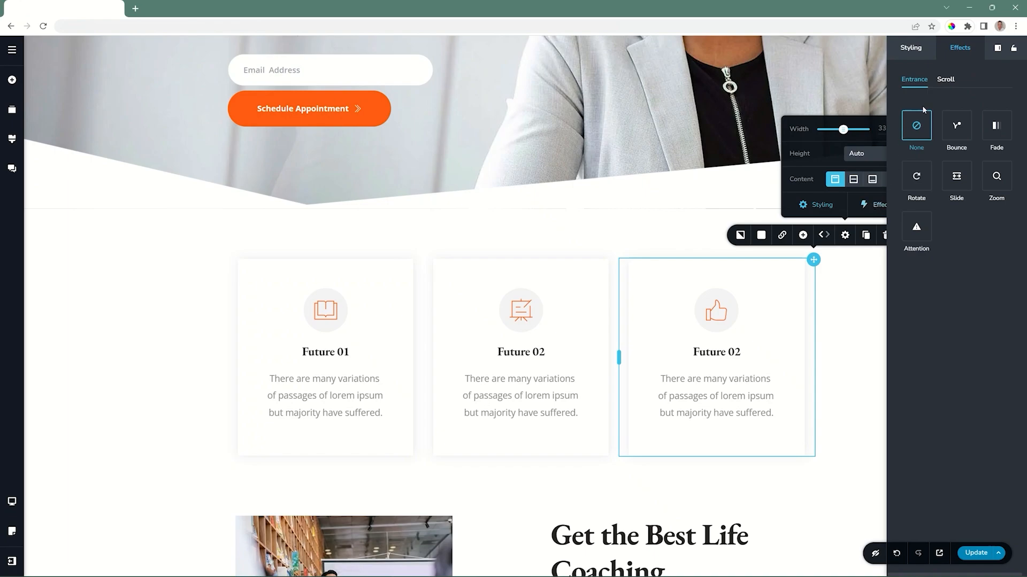
{"action": "left_click", "coordinate": [944, 80]}
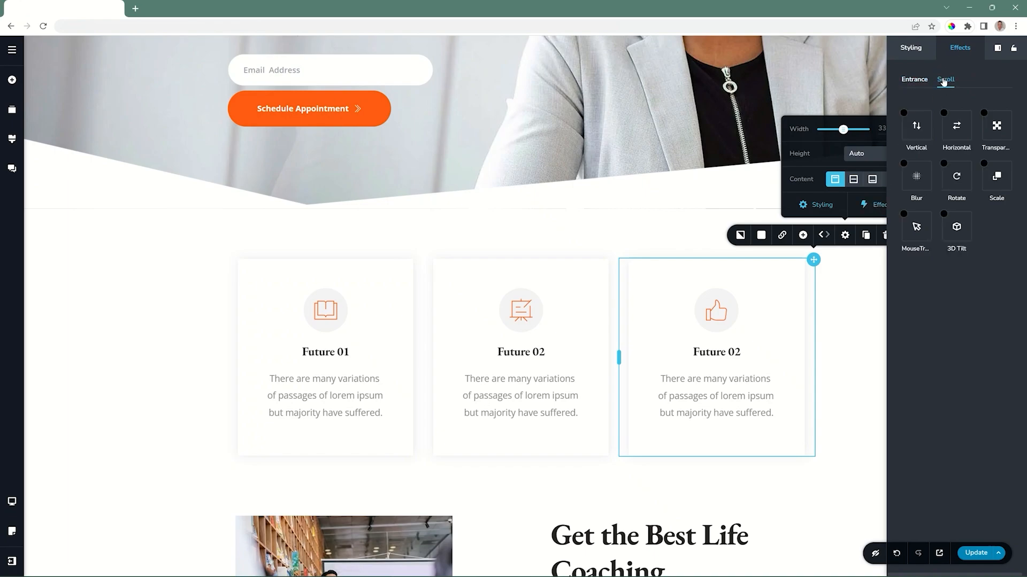
{"action": "left_click", "coordinate": [915, 80]}
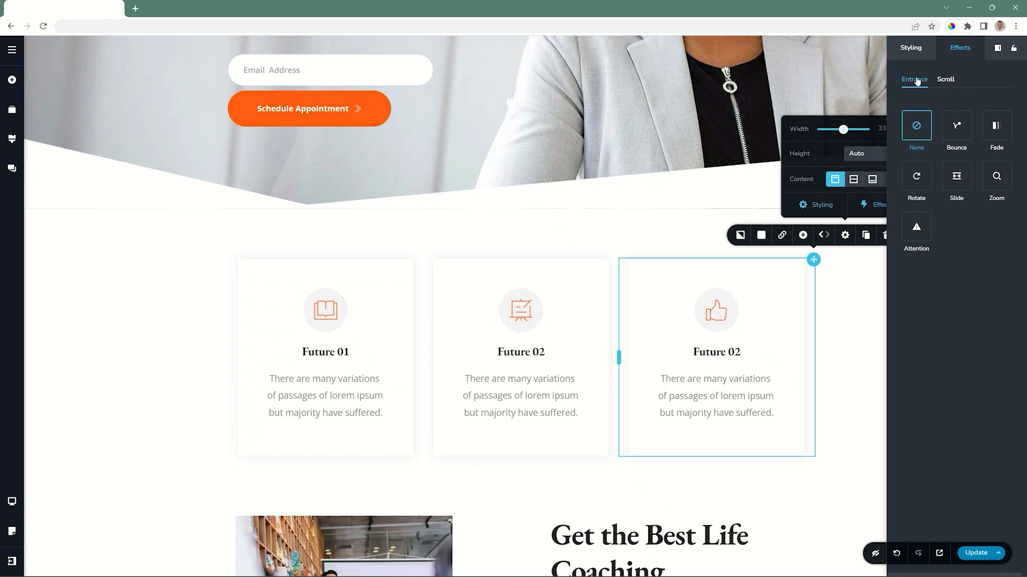
{"action": "left_click", "coordinate": [945, 79]}
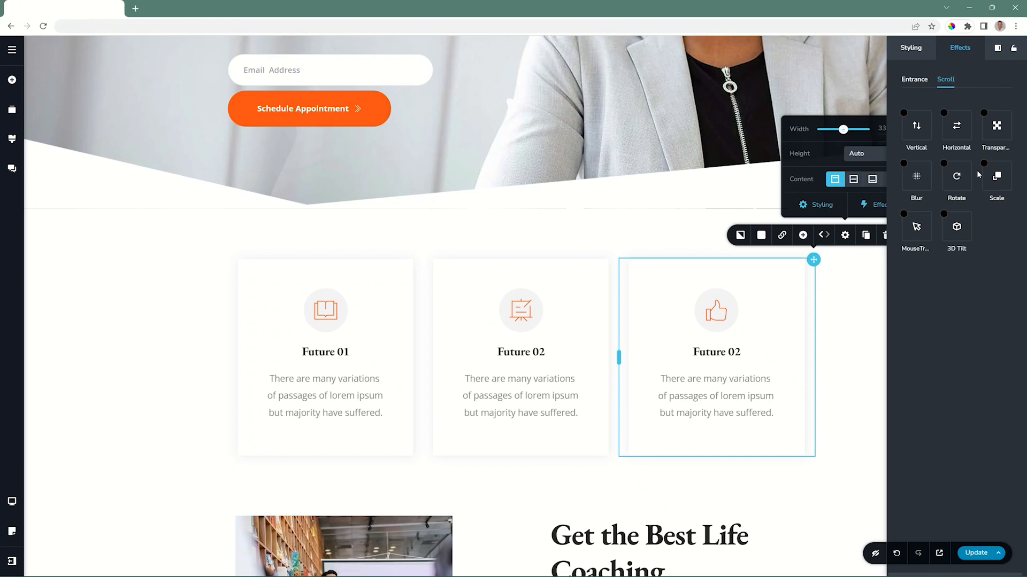
{"action": "left_click", "coordinate": [944, 163]}
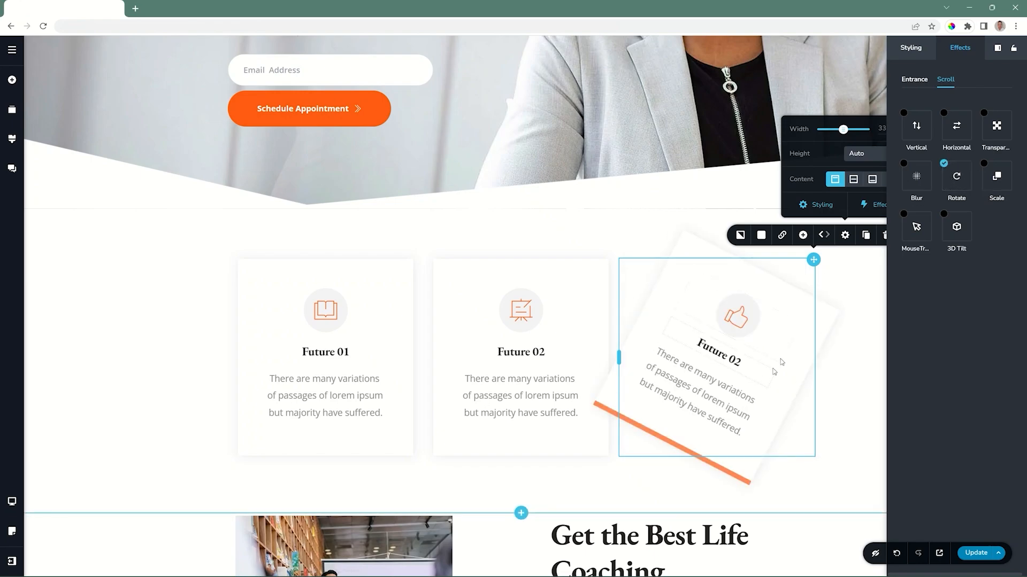
Examine how the third column rotates as the page moves up and down
{"action": "scroll", "coordinate": [790, 349], "scroll_direction": "down", "scroll_amount": 3}
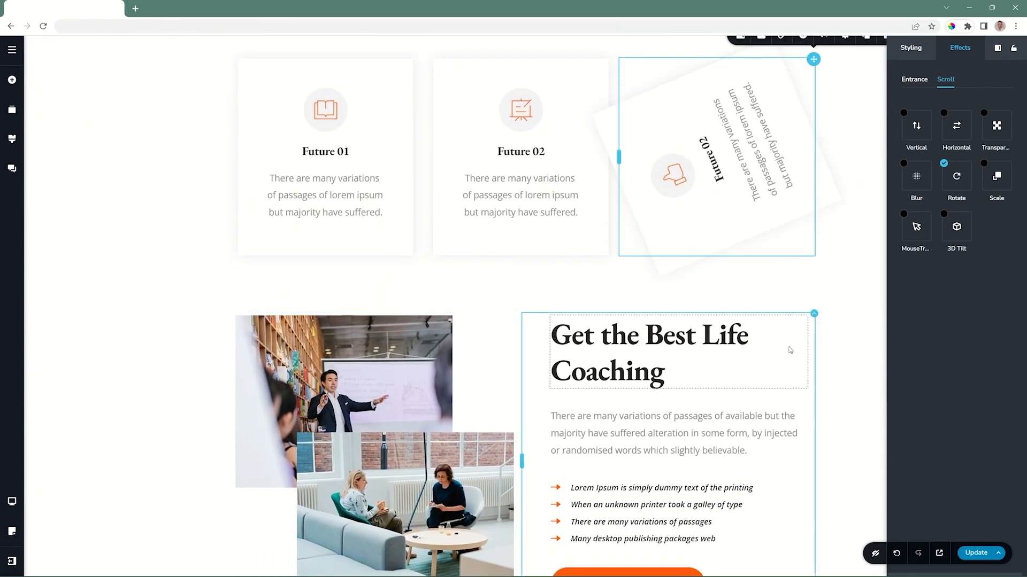
{"action": "scroll", "coordinate": [789, 349], "scroll_direction": "up", "scroll_amount": 5}
{"action": "scroll", "coordinate": [789, 349], "scroll_direction": "down", "scroll_amount": 5}
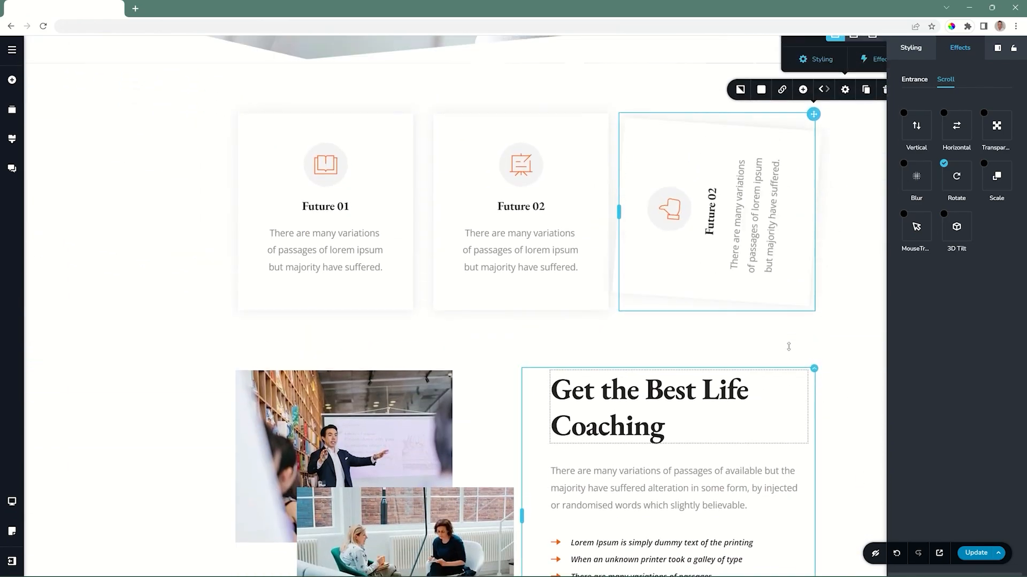
{"action": "scroll", "coordinate": [789, 350], "scroll_direction": "up", "scroll_amount": 5}
{"action": "scroll", "coordinate": [789, 350], "scroll_direction": "down", "scroll_amount": 5}
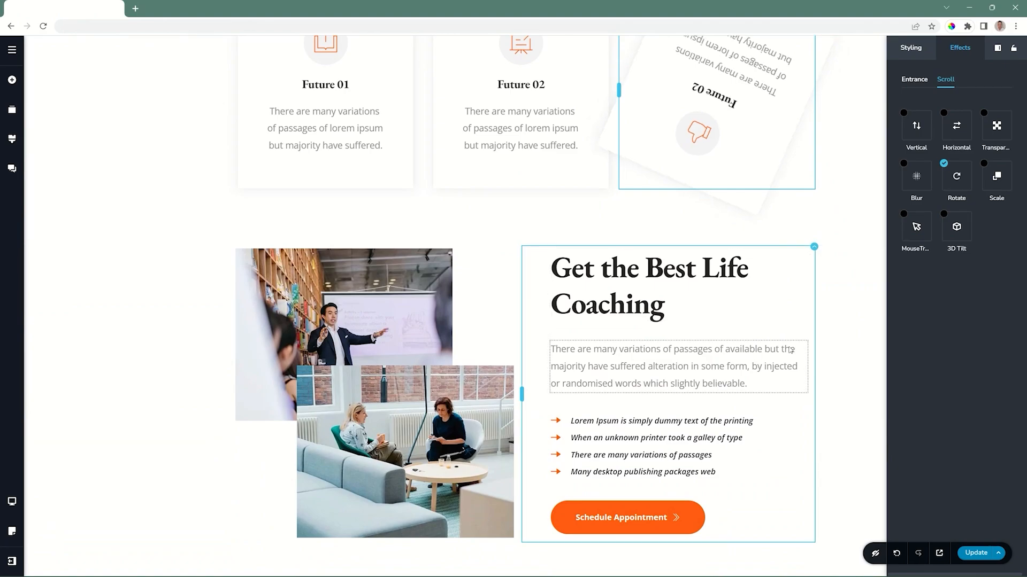
{"action": "scroll", "coordinate": [789, 351], "scroll_direction": "up", "scroll_amount": 7}
{"action": "scroll", "coordinate": [789, 349], "scroll_direction": "down", "scroll_amount": 6}
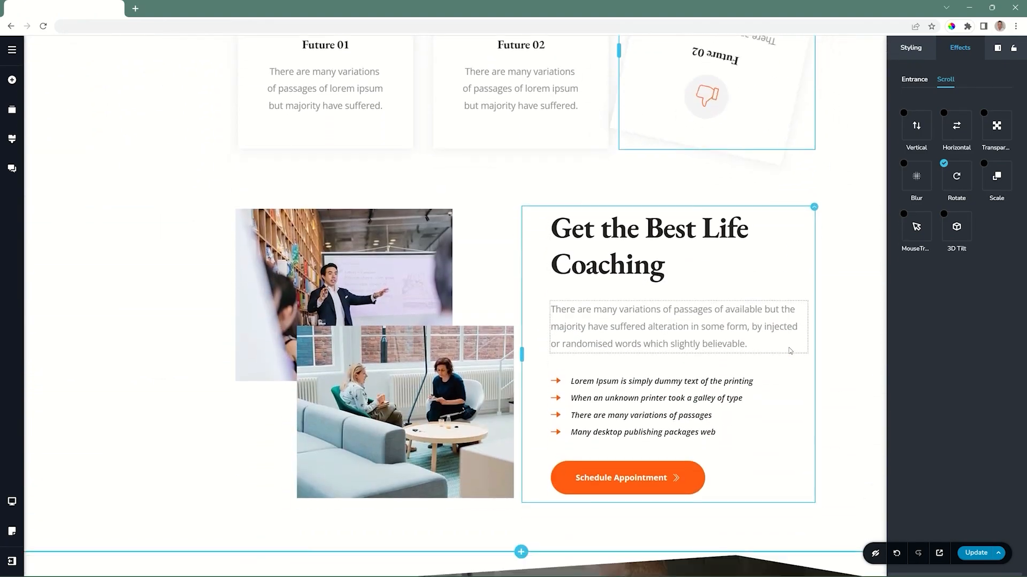
{"action": "scroll", "coordinate": [789, 350], "scroll_direction": "up", "scroll_amount": 5}
{"action": "scroll", "coordinate": [789, 351], "scroll_direction": "up", "scroll_amount": 3}
{"action": "scroll", "coordinate": [649, 240], "scroll_direction": "down", "scroll_amount": 7}
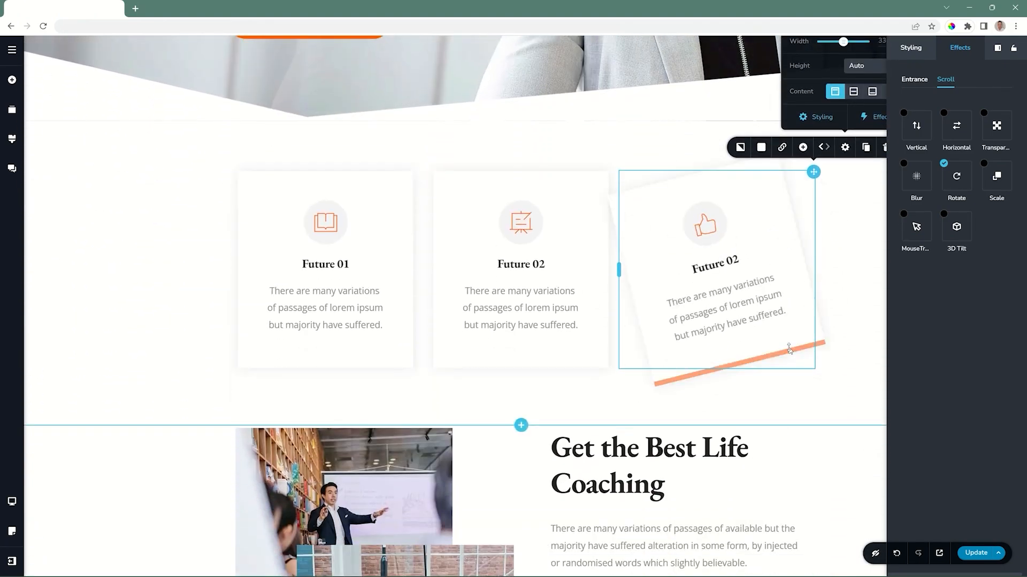
{"action": "scroll", "coordinate": [650, 240], "scroll_direction": "up", "scroll_amount": 3}
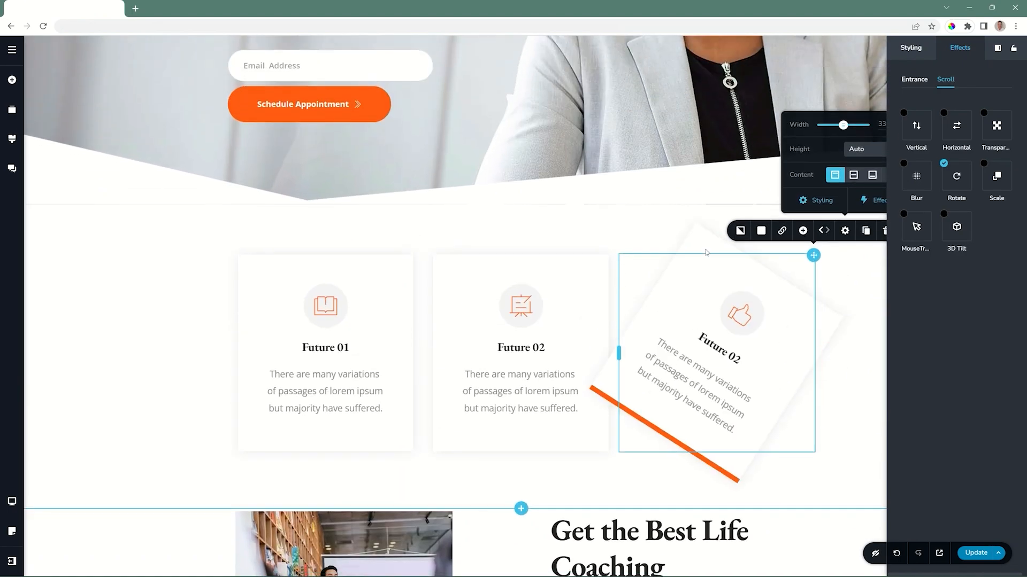
{"action": "scroll", "coordinate": [706, 253], "scroll_direction": "down", "scroll_amount": 1}
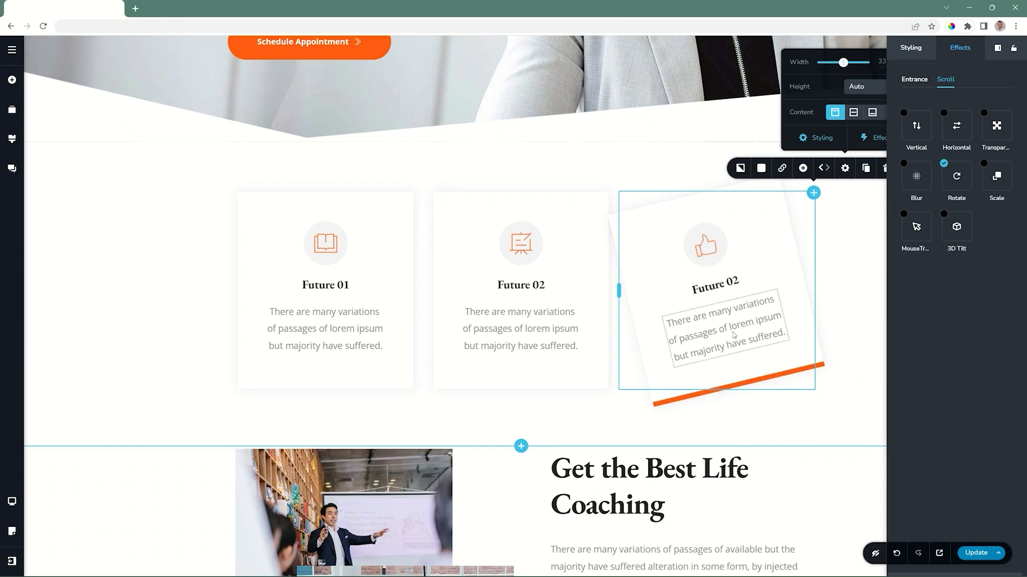
Set the direction of the third column's Rotate scroll effect to Right and check the rotation on the page
{"action": "left_click", "coordinate": [959, 175]}
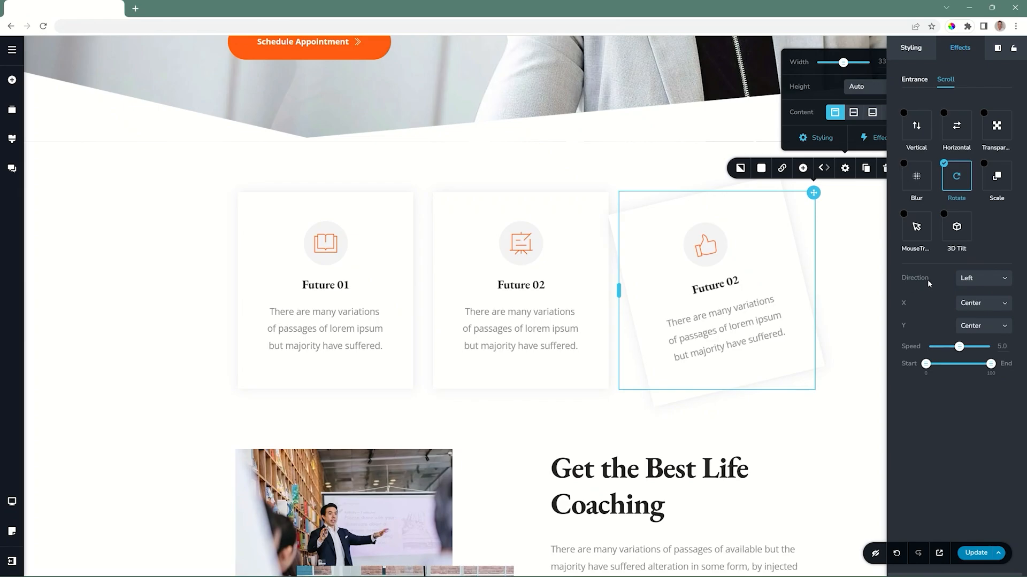
{"action": "scroll", "coordinate": [877, 284], "scroll_direction": "down", "scroll_amount": 3}
{"action": "scroll", "coordinate": [877, 283], "scroll_direction": "up", "scroll_amount": 4}
{"action": "scroll", "coordinate": [874, 284], "scroll_direction": "down", "scroll_amount": 1}
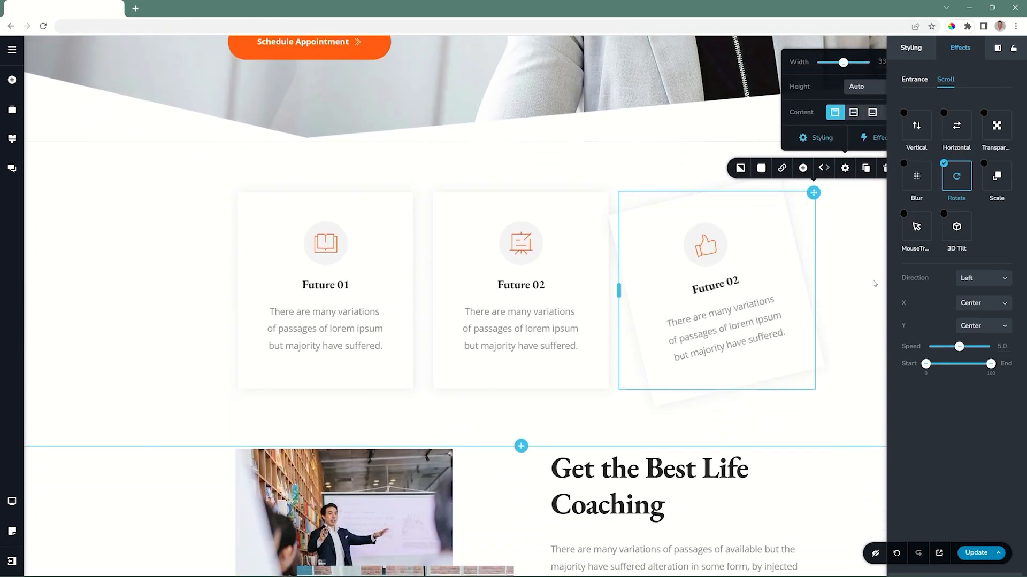
{"action": "left_click", "coordinate": [982, 278]}
{"action": "left_click", "coordinate": [968, 307]}
{"action": "scroll", "coordinate": [862, 264], "scroll_direction": "down", "scroll_amount": 1}
{"action": "scroll", "coordinate": [862, 264], "scroll_direction": "down", "scroll_amount": 3}
{"action": "scroll", "coordinate": [862, 264], "scroll_direction": "up", "scroll_amount": 4}
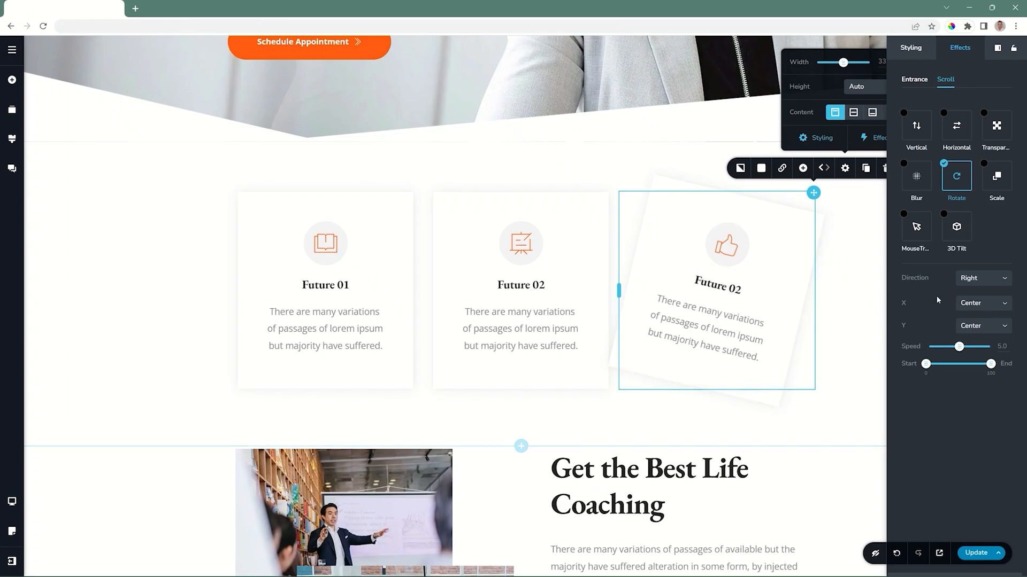
Set the X anchor to Left and the Y anchor to Top for the third column's Rotate effect and check the rotation on the page
{"action": "left_click", "coordinate": [970, 305]}
{"action": "left_click", "coordinate": [963, 319]}
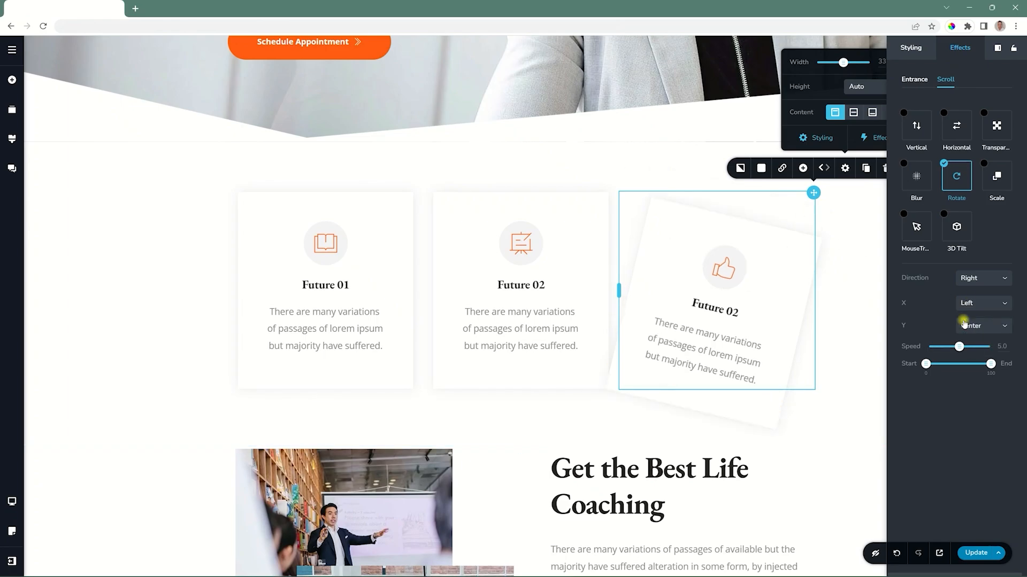
{"action": "left_click", "coordinate": [967, 327]}
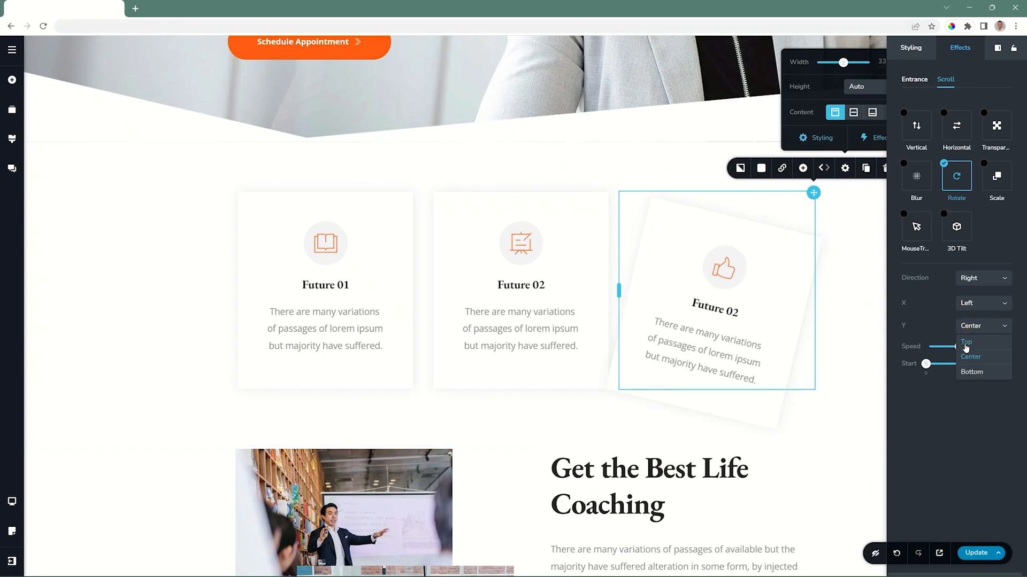
{"action": "left_click", "coordinate": [965, 343]}
{"action": "scroll", "coordinate": [643, 216], "scroll_direction": "down", "scroll_amount": 4}
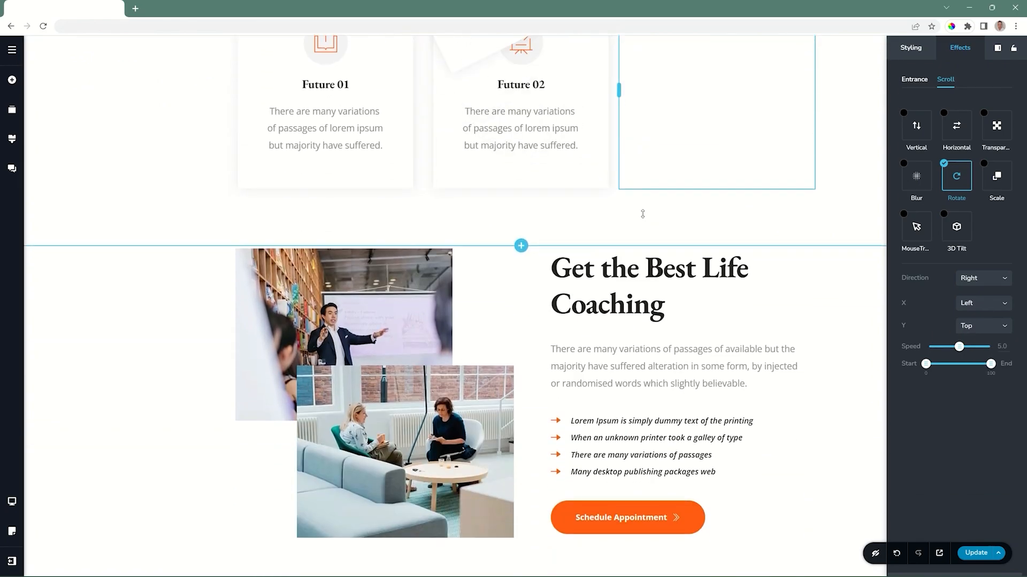
{"action": "scroll", "coordinate": [644, 217], "scroll_direction": "up", "scroll_amount": 3}
{"action": "scroll", "coordinate": [644, 217], "scroll_direction": "up", "scroll_amount": 1}
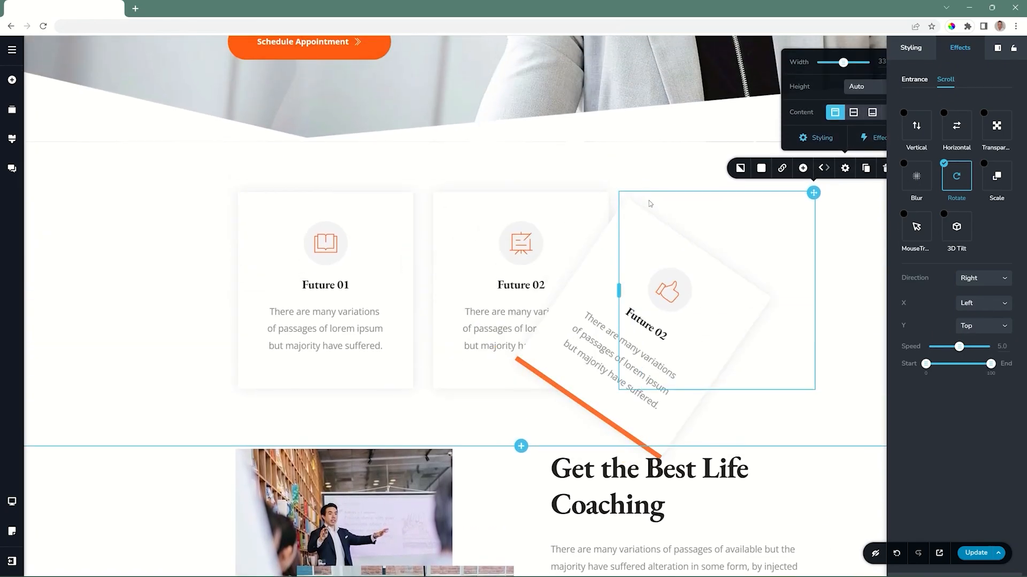
Set the X anchor to Right and the Y anchor to Bottom for the third column's Rotate effect and check the rotation
{"action": "left_click", "coordinate": [962, 303]}
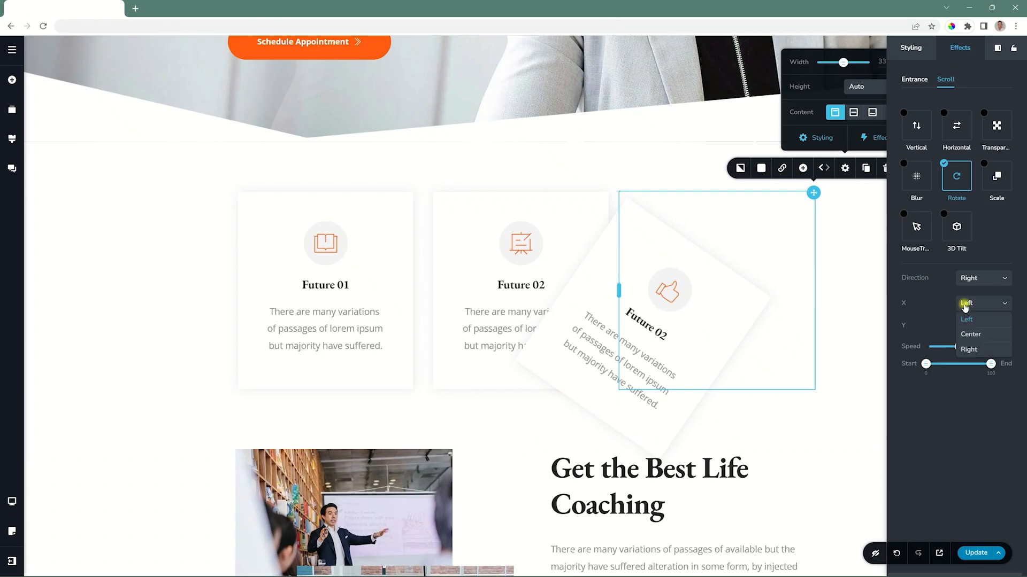
{"action": "left_click", "coordinate": [976, 350]}
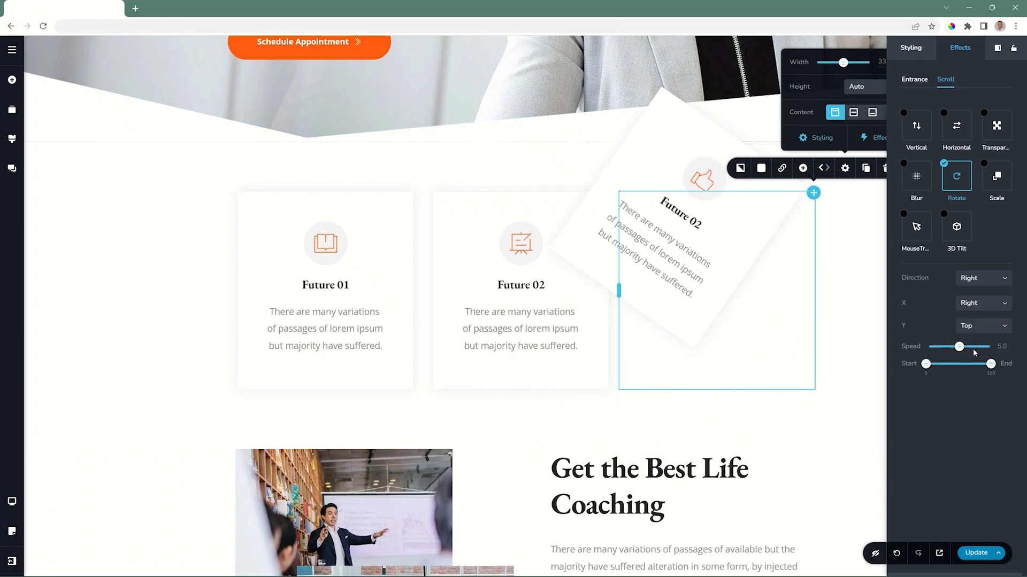
{"action": "left_click", "coordinate": [972, 327]}
{"action": "left_click", "coordinate": [971, 375]}
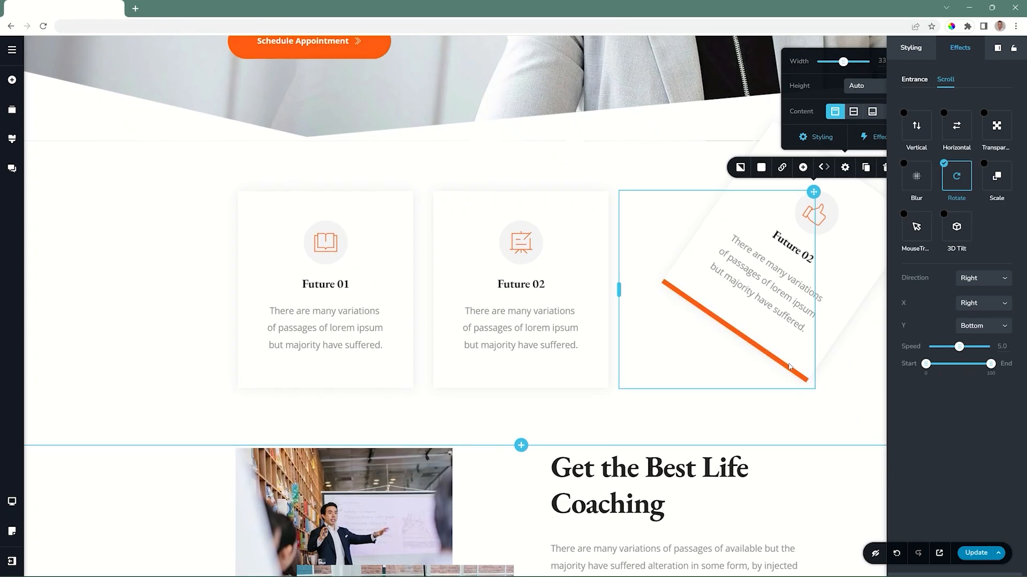
{"action": "scroll", "coordinate": [789, 364], "scroll_direction": "down", "scroll_amount": 1}
{"action": "scroll", "coordinate": [789, 364], "scroll_direction": "up", "scroll_amount": 3}
{"action": "scroll", "coordinate": [790, 363], "scroll_direction": "down", "scroll_amount": 2}
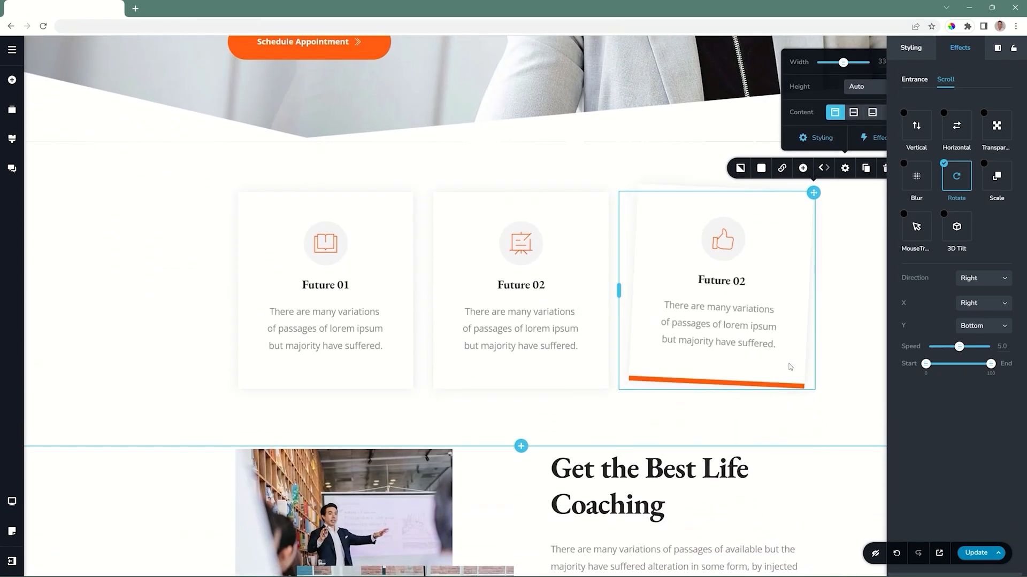
{"action": "scroll", "coordinate": [790, 367], "scroll_direction": "up", "scroll_amount": 3}
{"action": "scroll", "coordinate": [791, 367], "scroll_direction": "down", "scroll_amount": 3}
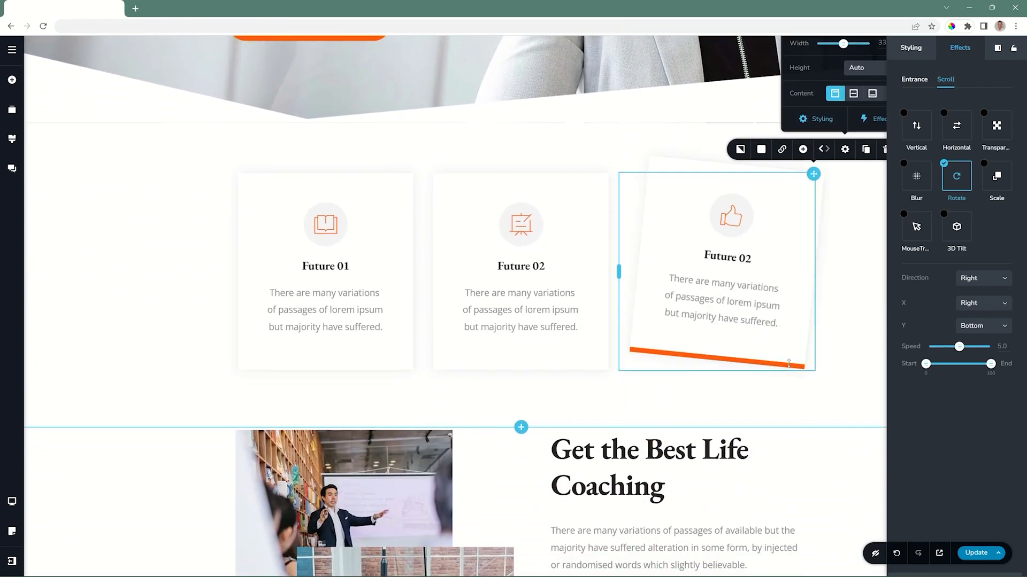
{"action": "scroll", "coordinate": [790, 367], "scroll_direction": "up", "scroll_amount": 1}
{"action": "scroll", "coordinate": [790, 367], "scroll_direction": "down", "scroll_amount": 1}
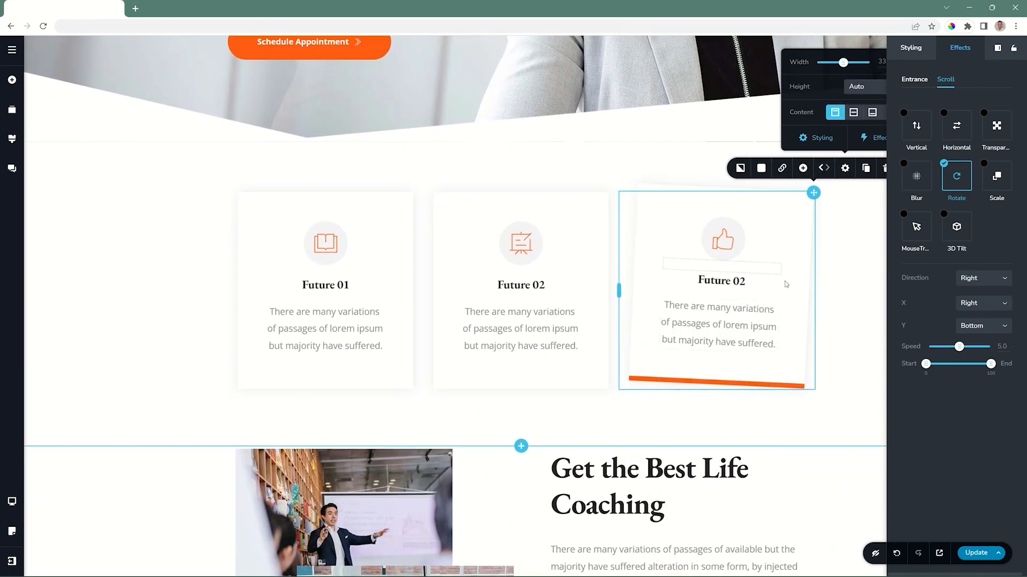
Disable the Rotate scroll effect on the third column in the Tablet view
{"action": "left_click", "coordinate": [12, 501]}
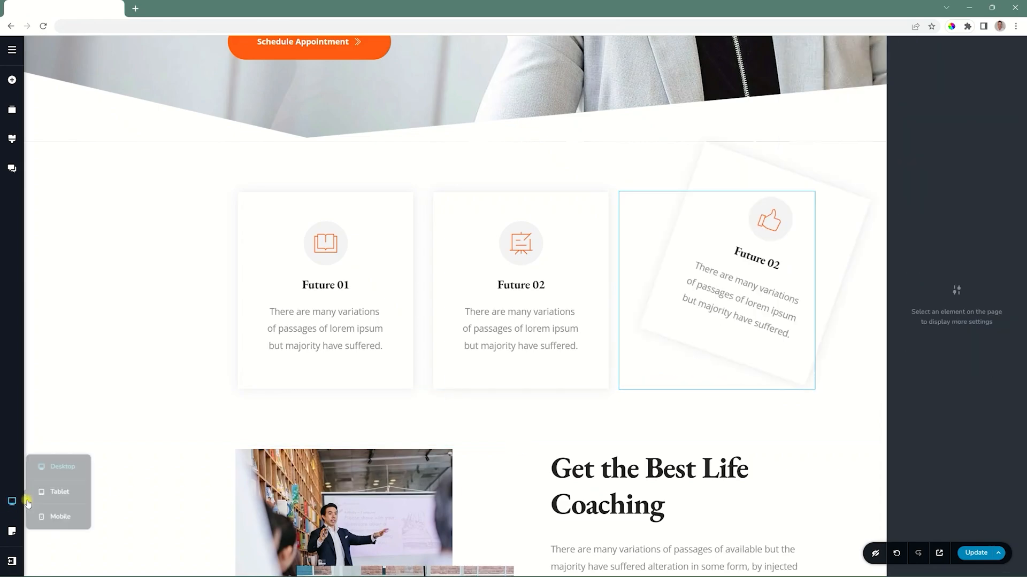
{"action": "left_click", "coordinate": [56, 492]}
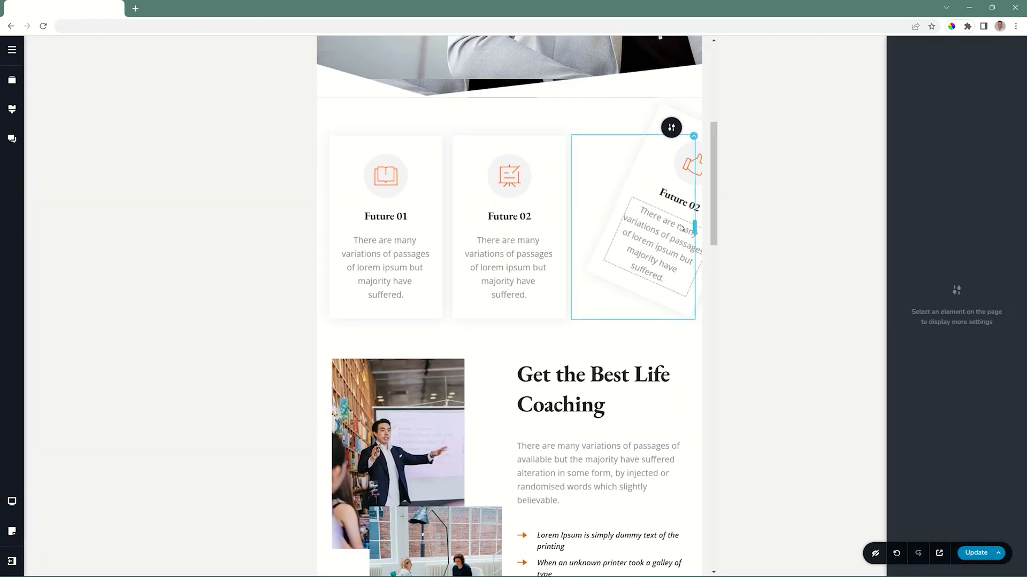
{"action": "left_click", "coordinate": [687, 167]}
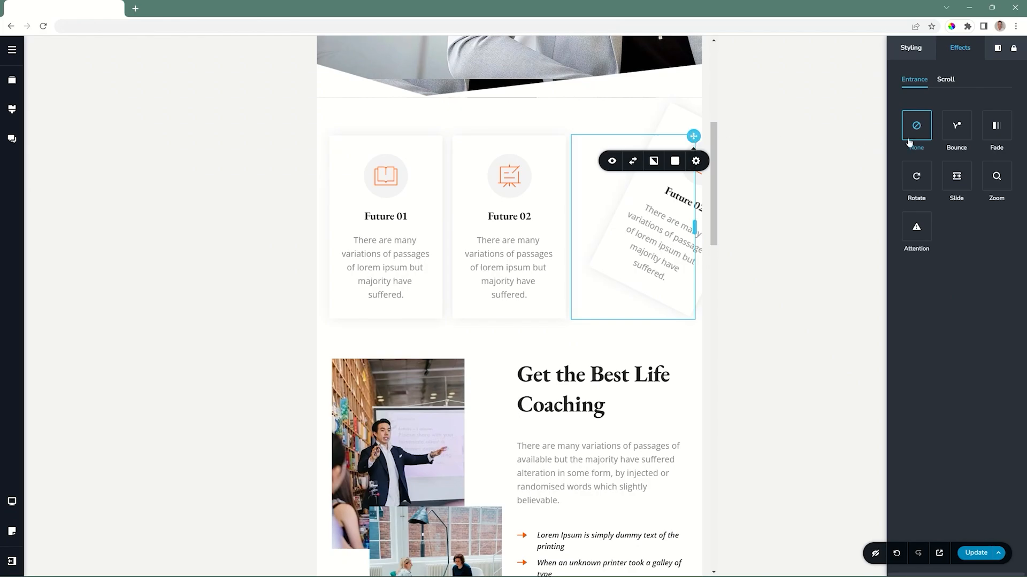
{"action": "left_click", "coordinate": [944, 80]}
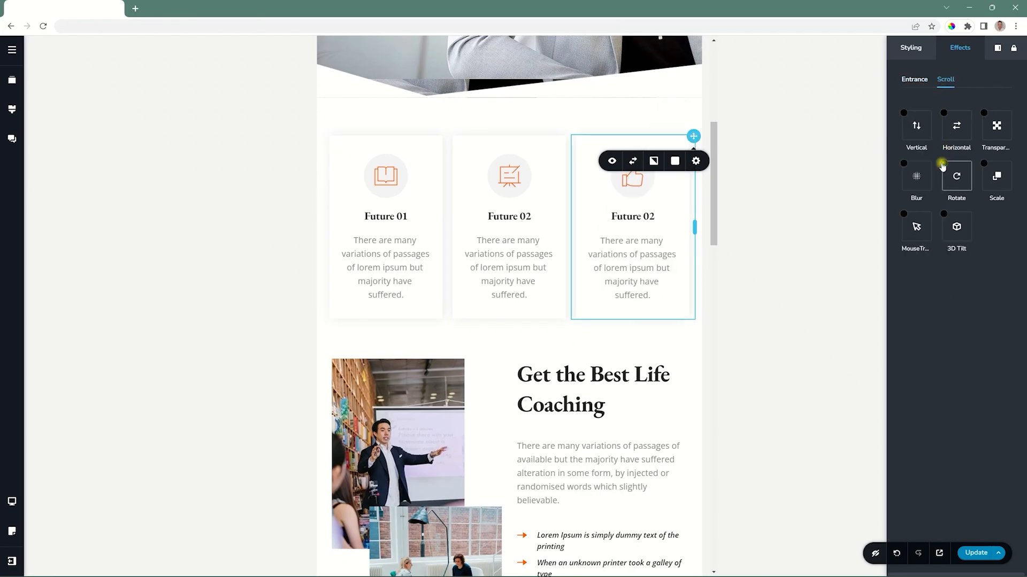
Switch to the Mobile view and disable the Rotate scroll effect on the thumbs-up column there
{"action": "left_click", "coordinate": [12, 502]}
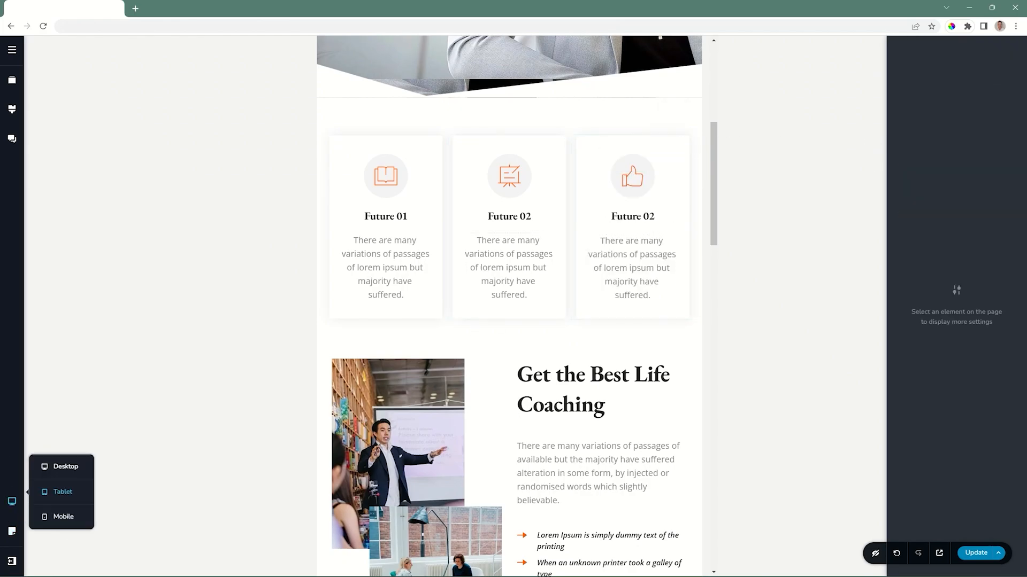
{"action": "left_click", "coordinate": [72, 524]}
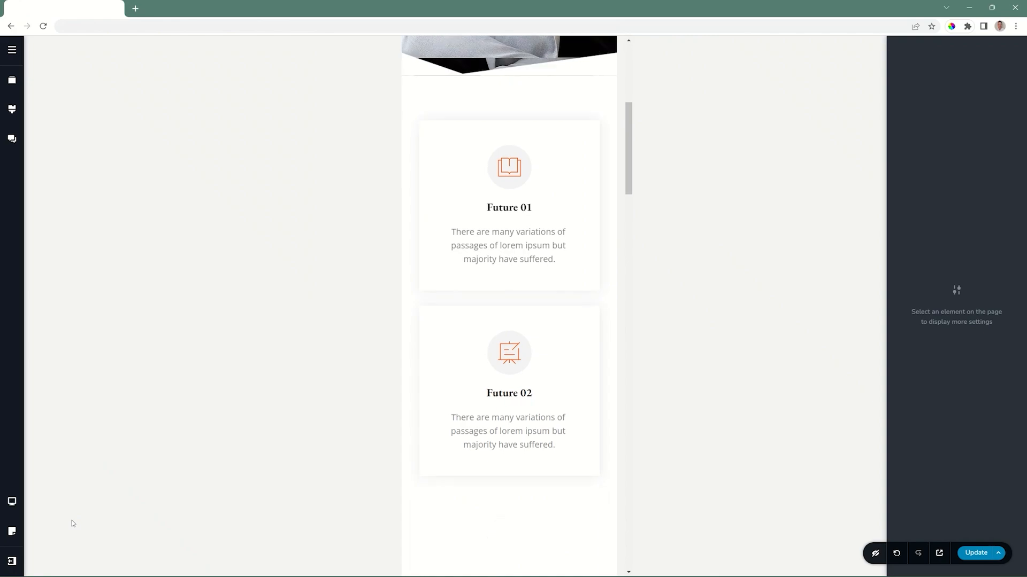
{"action": "scroll", "coordinate": [588, 398], "scroll_direction": "down", "scroll_amount": 3}
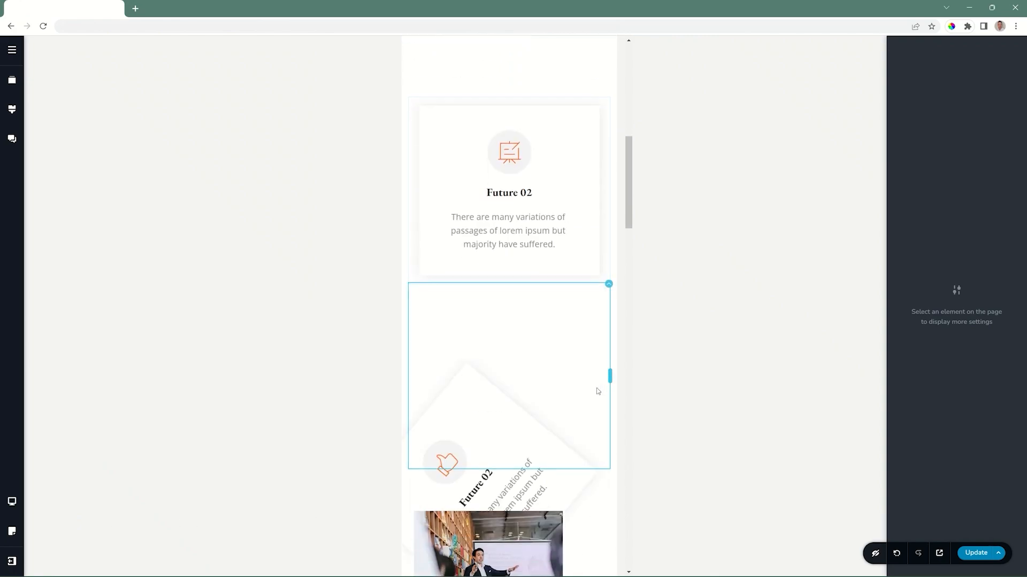
{"action": "left_click", "coordinate": [608, 284]}
{"action": "left_click", "coordinate": [946, 79]}
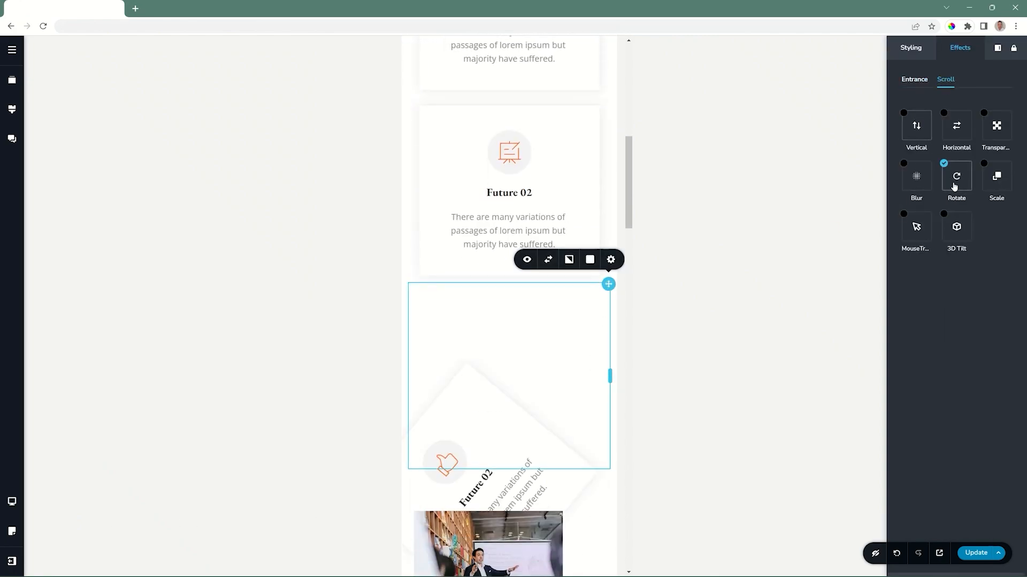
{"action": "left_click", "coordinate": [944, 164]}
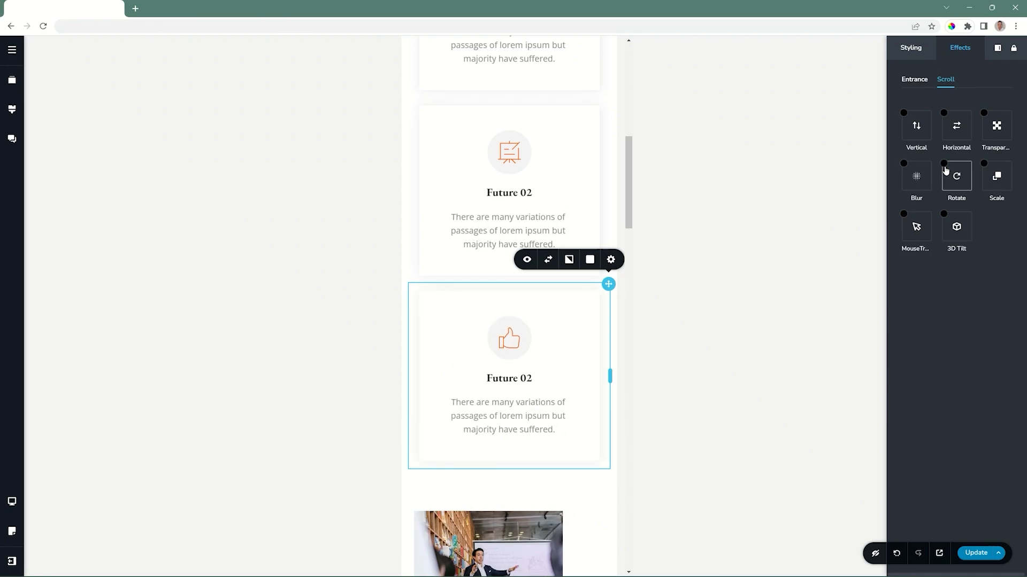
Return to the Desktop view and open the scroll effect settings of the third column
{"action": "left_click", "coordinate": [11, 503]}
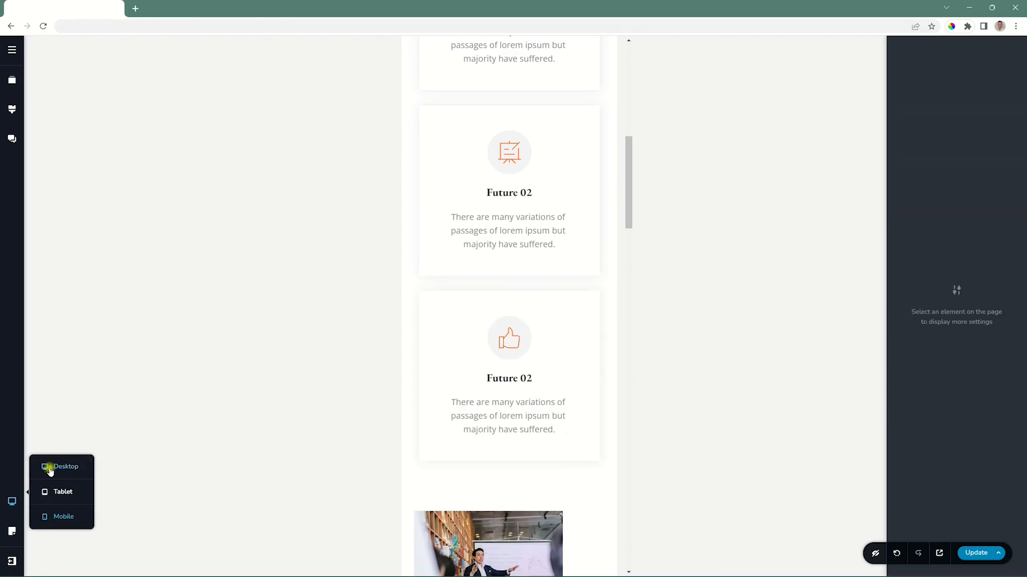
{"action": "left_click", "coordinate": [48, 466]}
{"action": "scroll", "coordinate": [802, 278], "scroll_direction": "up", "scroll_amount": 5}
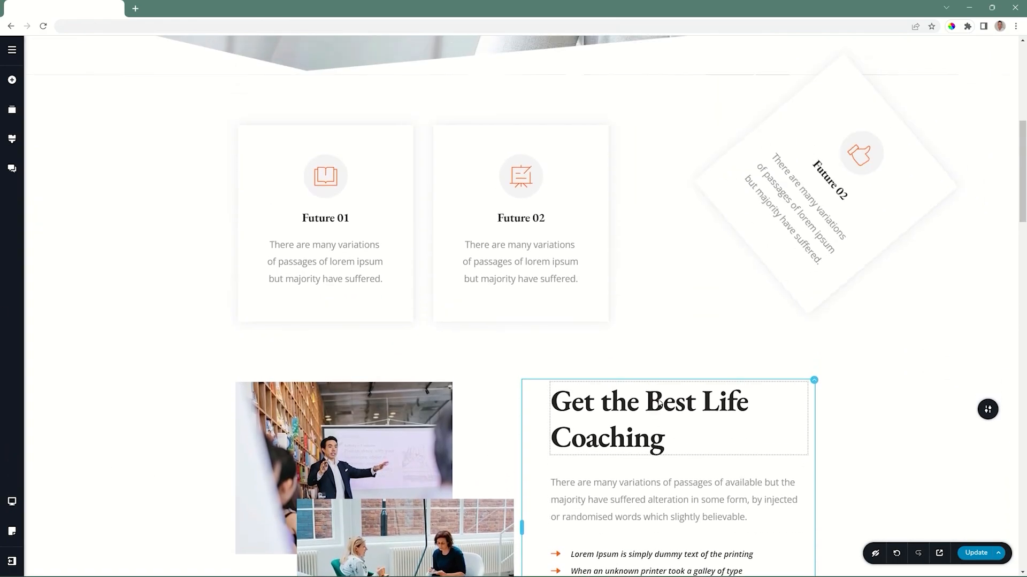
{"action": "mouse_move", "coordinate": [813, 260]}
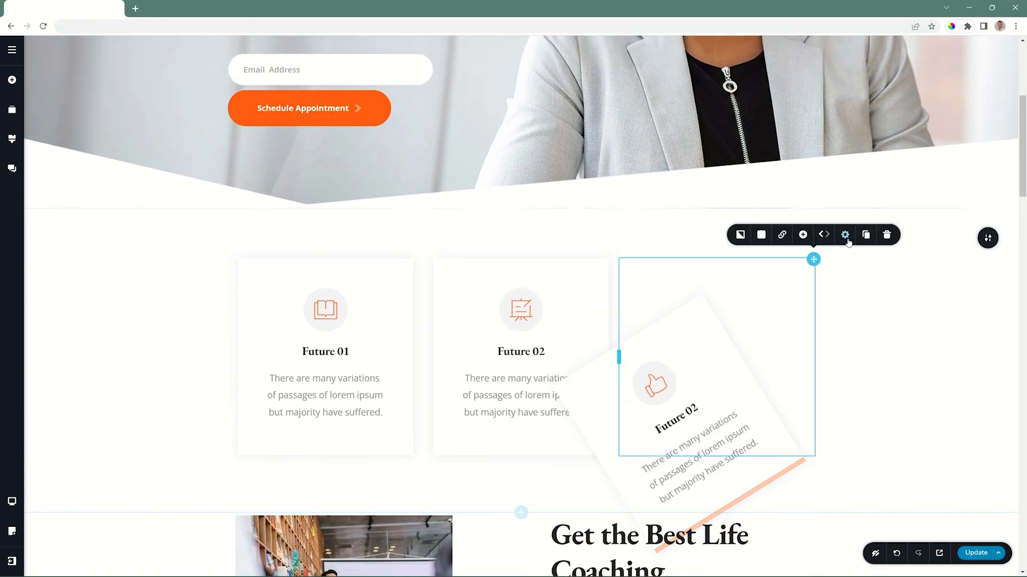
{"action": "mouse_move", "coordinate": [845, 234]}
{"action": "left_click", "coordinate": [872, 206]}
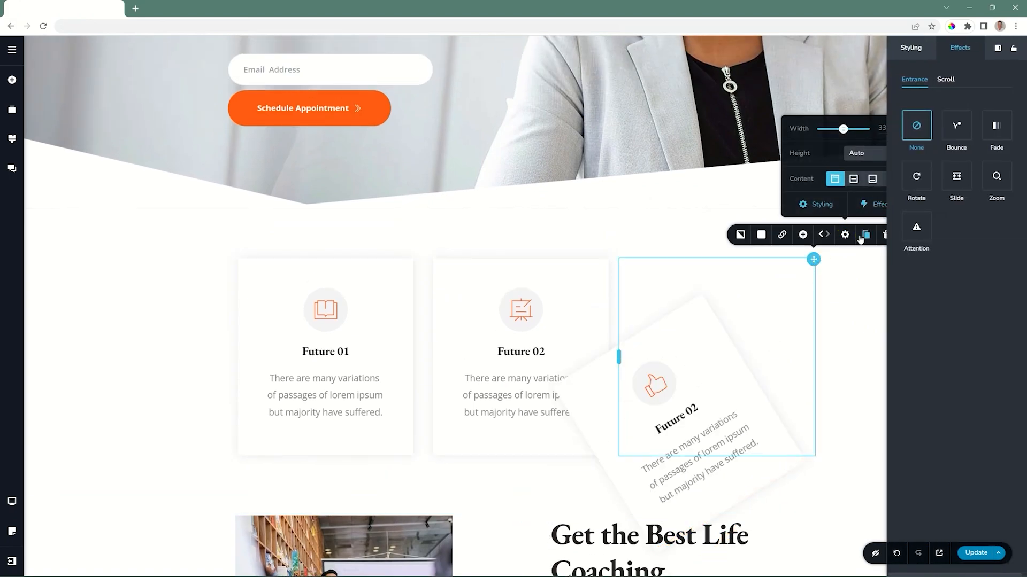
{"action": "left_click", "coordinate": [946, 80]}
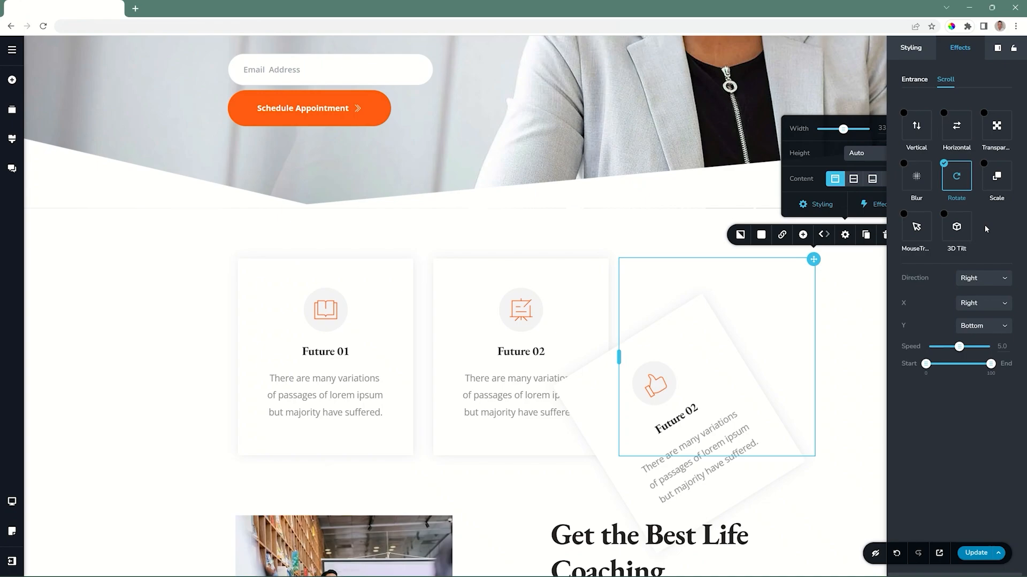
Add the Horizontal scroll effect to the third column with direction Right, speed 7.3 and a start-to-end range of about 32 to 86
{"action": "left_click", "coordinate": [943, 113]}
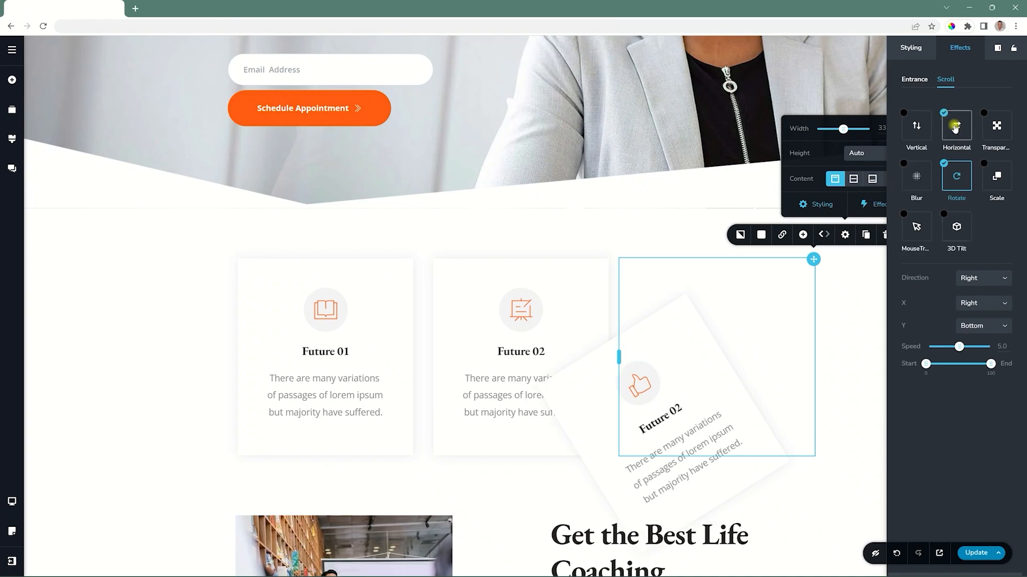
{"action": "left_click", "coordinate": [955, 128]}
{"action": "left_click", "coordinate": [974, 288]}
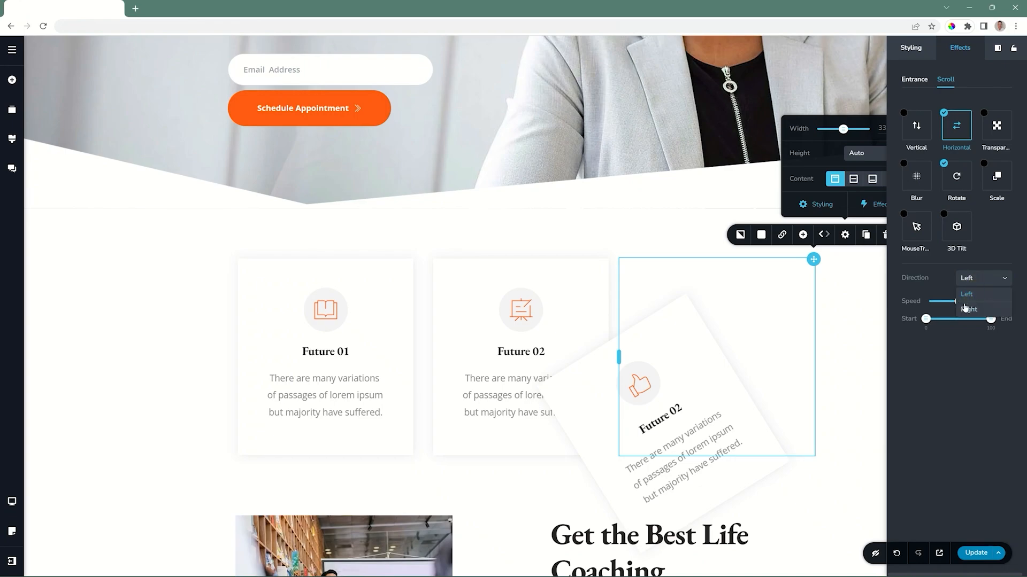
{"action": "left_click", "coordinate": [960, 310]}
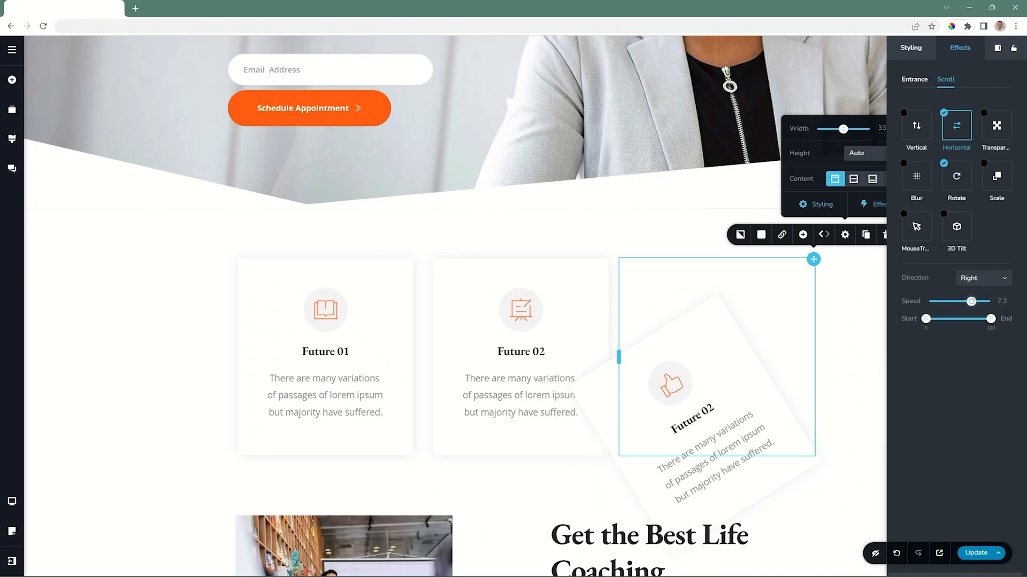
{"action": "left_click_drag", "start_coordinate": [926, 318], "coordinate": [981, 319]}
{"action": "scroll", "coordinate": [832, 316], "scroll_direction": "down", "scroll_amount": 4}
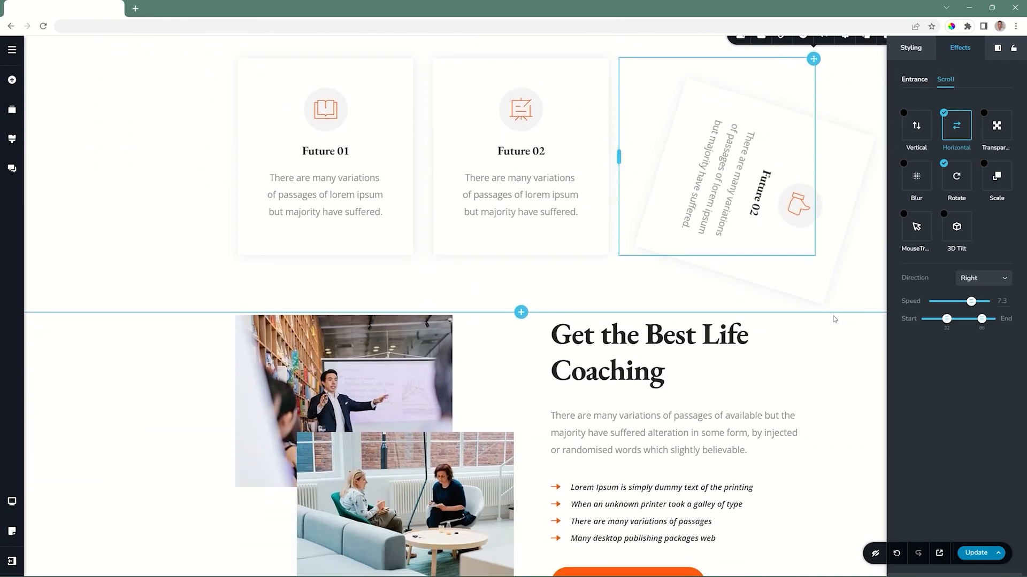